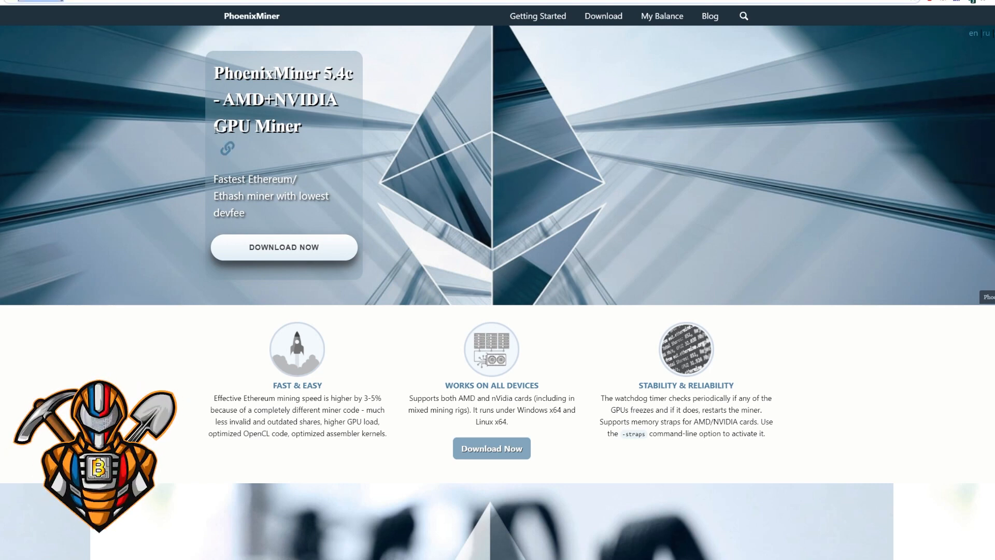
- Look through the PhoenixMiner 5.4c home page for the setup instructions and the Windows x64 download section
scroll(299, 281, "down", 4)
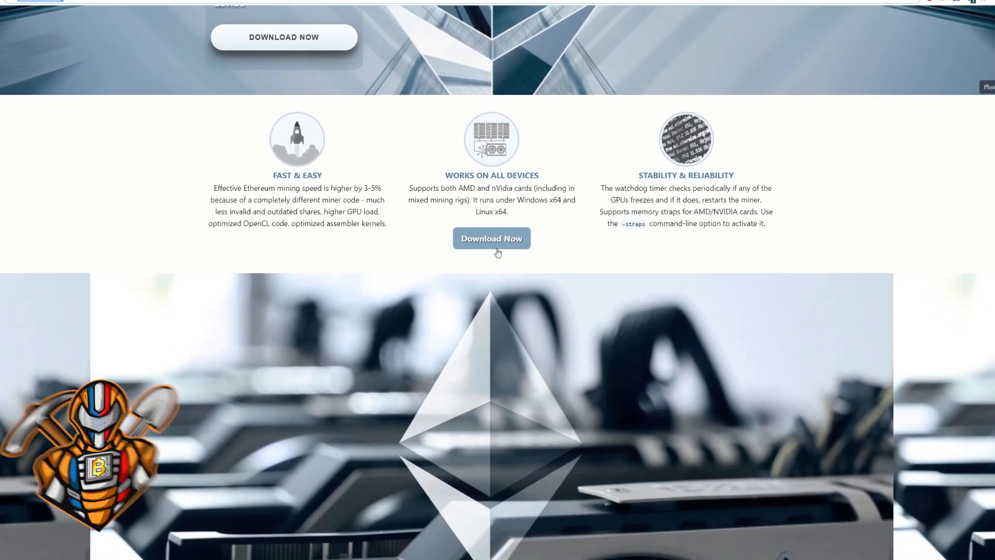
left_click(498, 243)
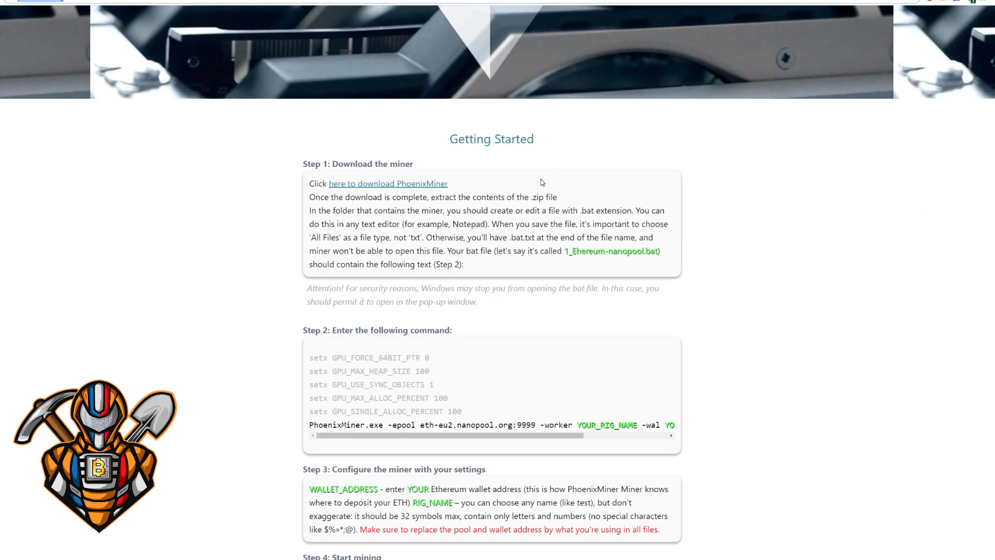
scroll(596, 286, "down", 3)
scroll(596, 287, "down", 2)
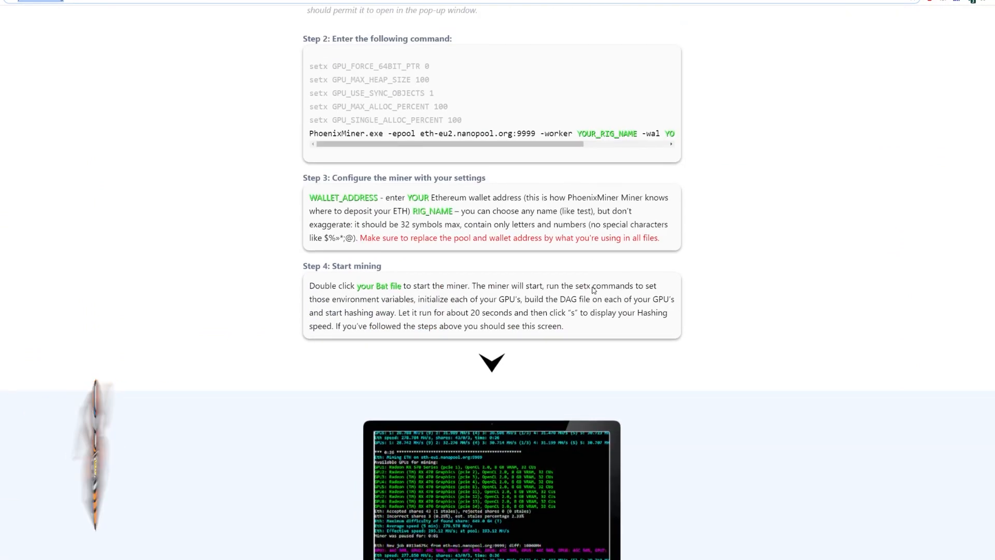
scroll(573, 320, "up", 1)
scroll(560, 310, "down", 3)
scroll(546, 300, "down", 4)
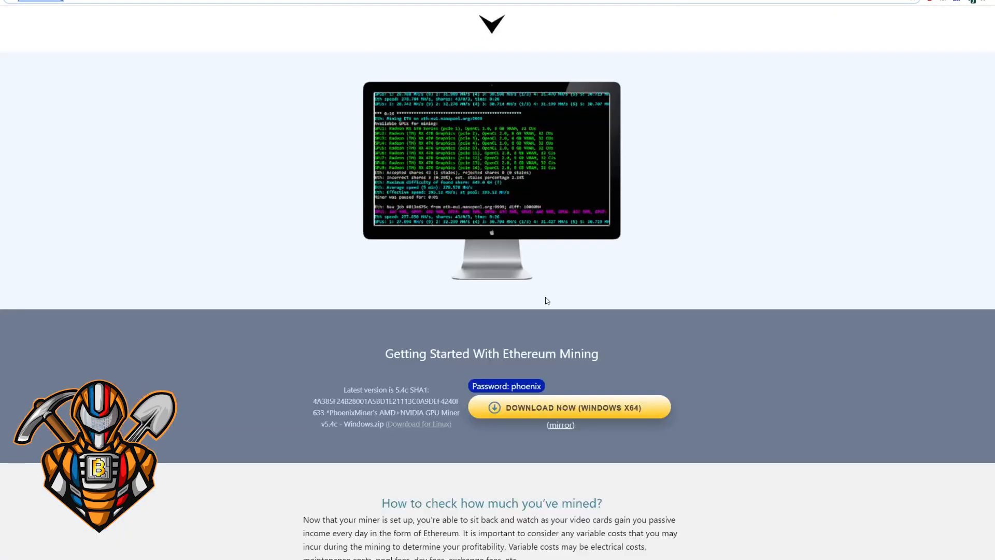
scroll(547, 299, "down", 3)
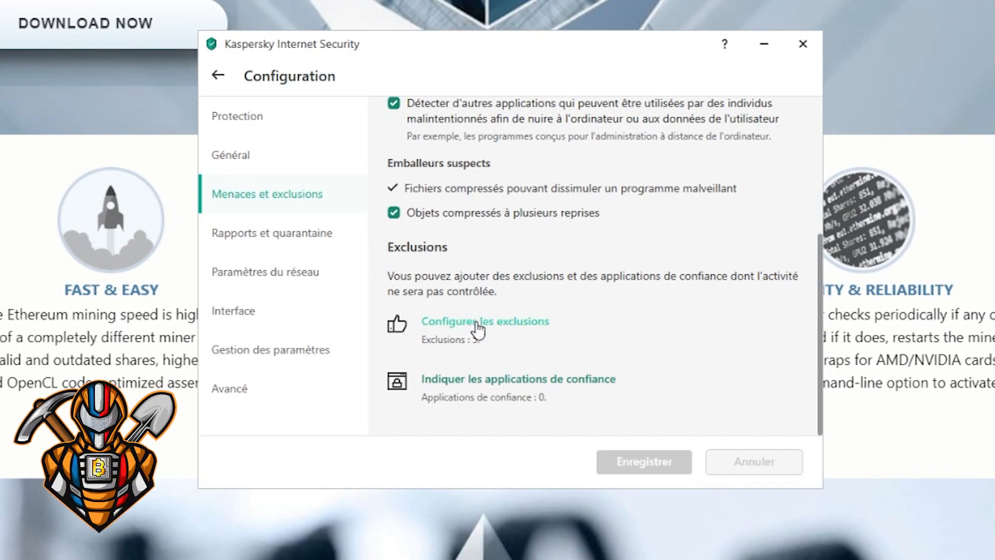
- Open the exclusions configuration in the threats and exclusions settings of Kaspersky Internet Security
left_click(502, 331)
left_click(127, 132)
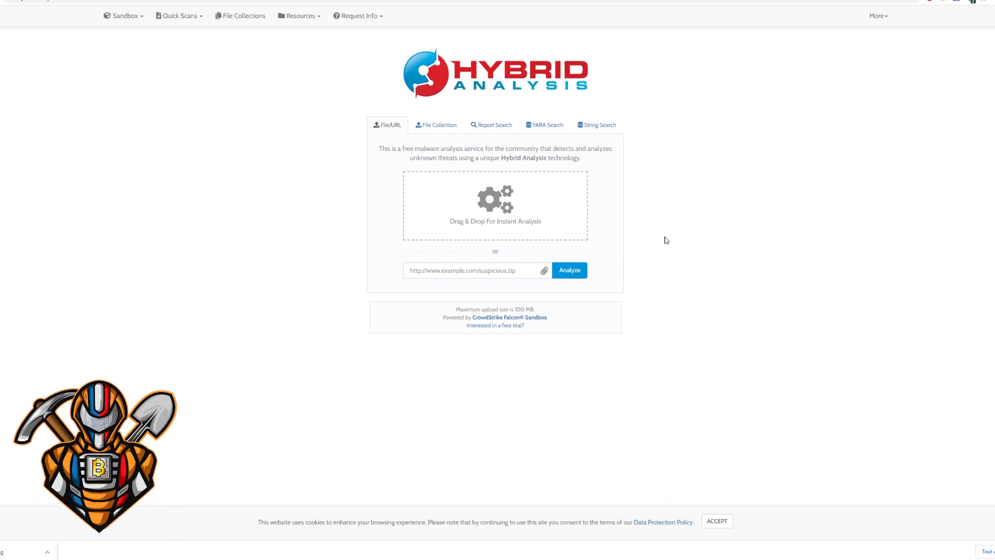
- Extract the PhoenixMiner 5.4c ZIP archive in C:\Mineur into its own folder, declining to replace any existing files
left_click(406, 0)
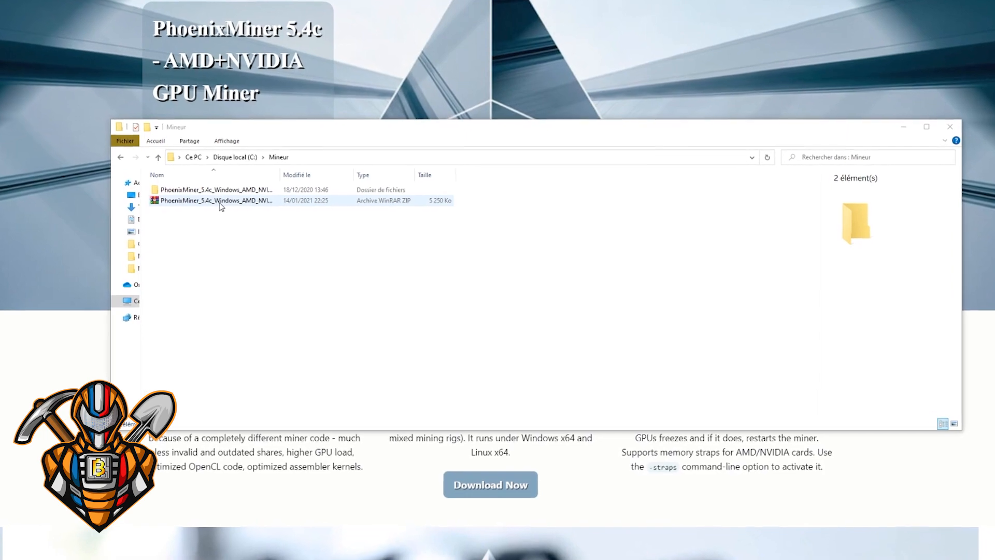
left_click(224, 206)
right_click(224, 207)
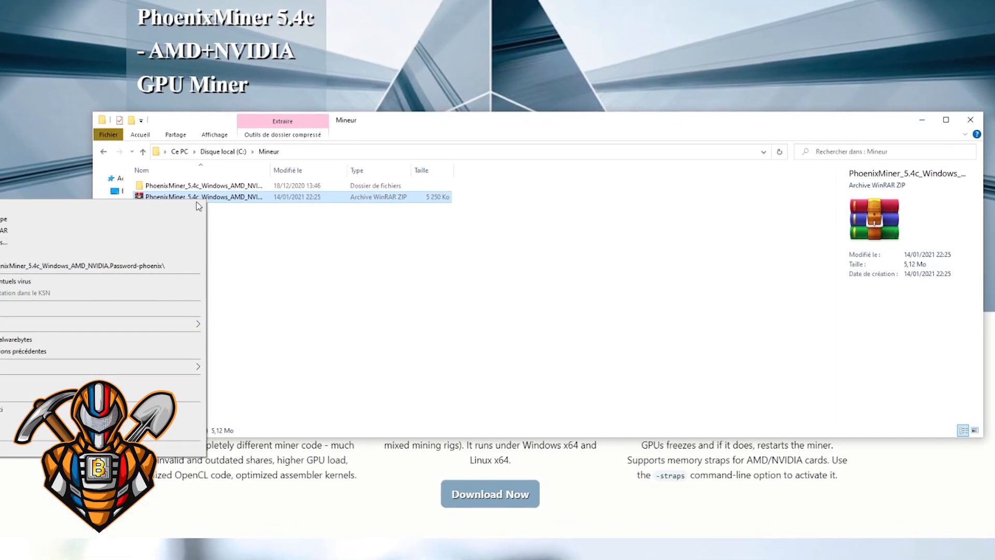
left_click(156, 266)
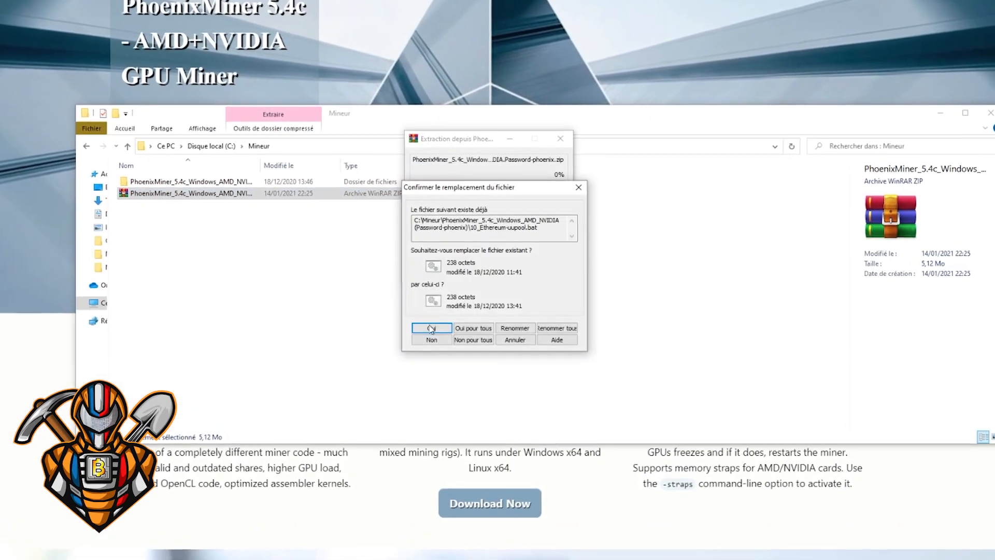
left_click(477, 342)
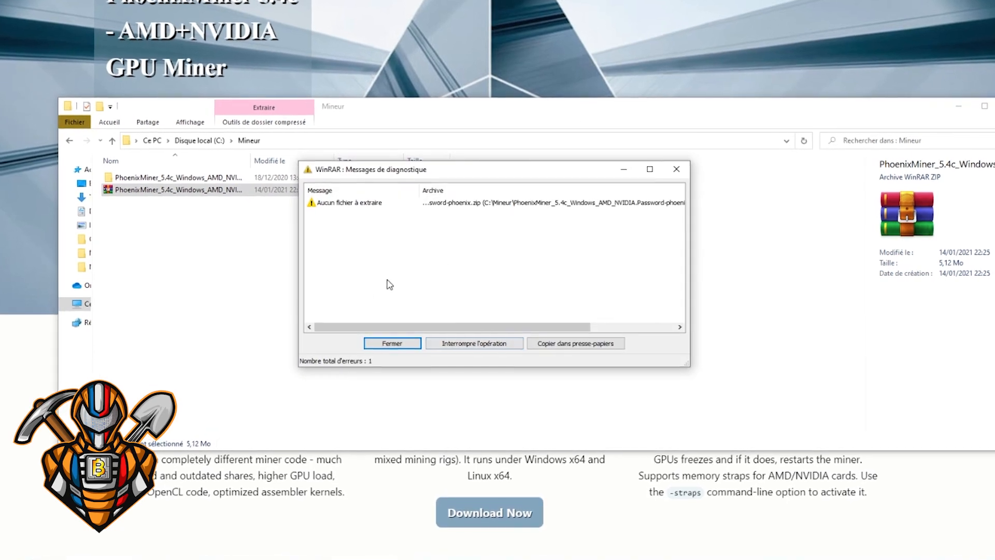
left_click(670, 171)
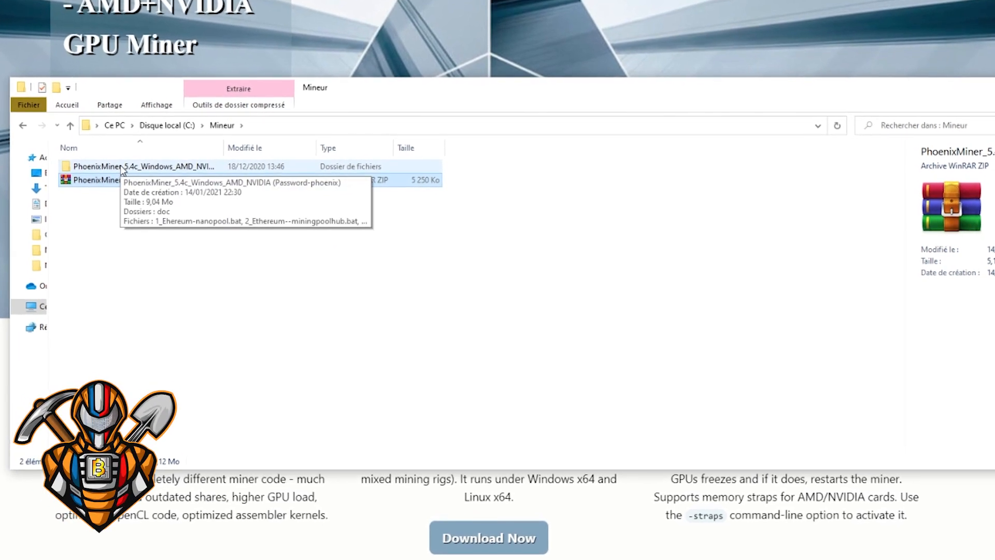
- Open the extracted PhoenixMiner 5.4c folder and look through its batch files for the different mining pools
double_click(122, 167)
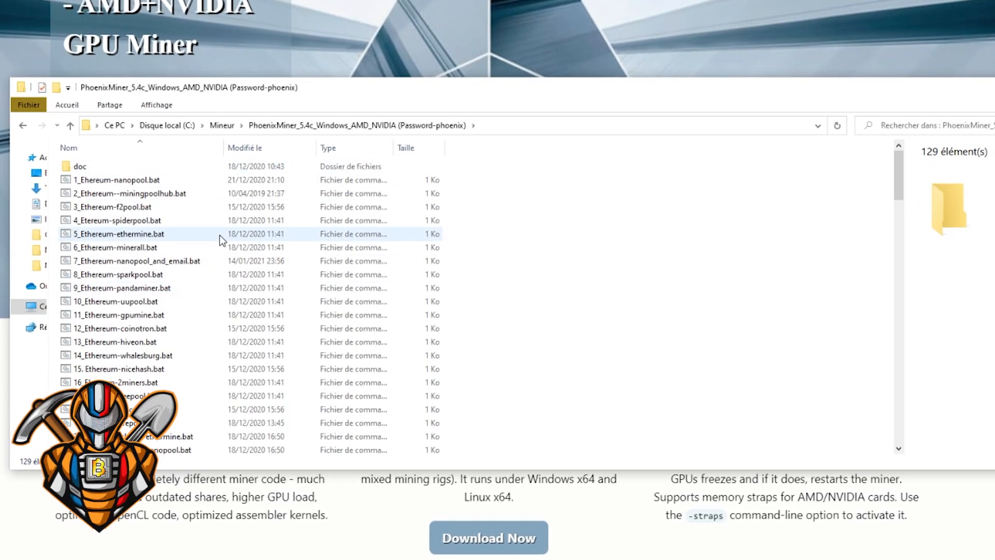
scroll(301, 315, "down", 3)
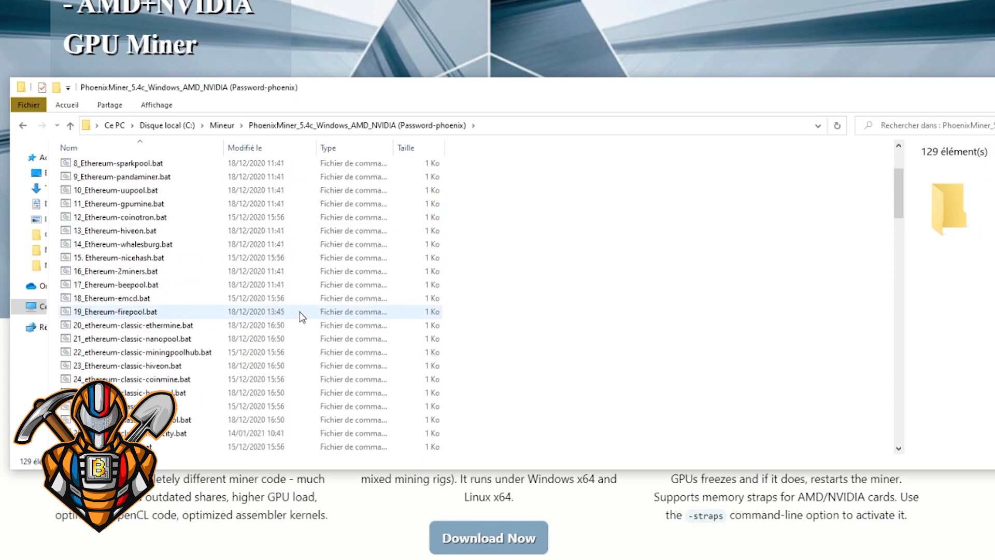
scroll(300, 312, "down", 17)
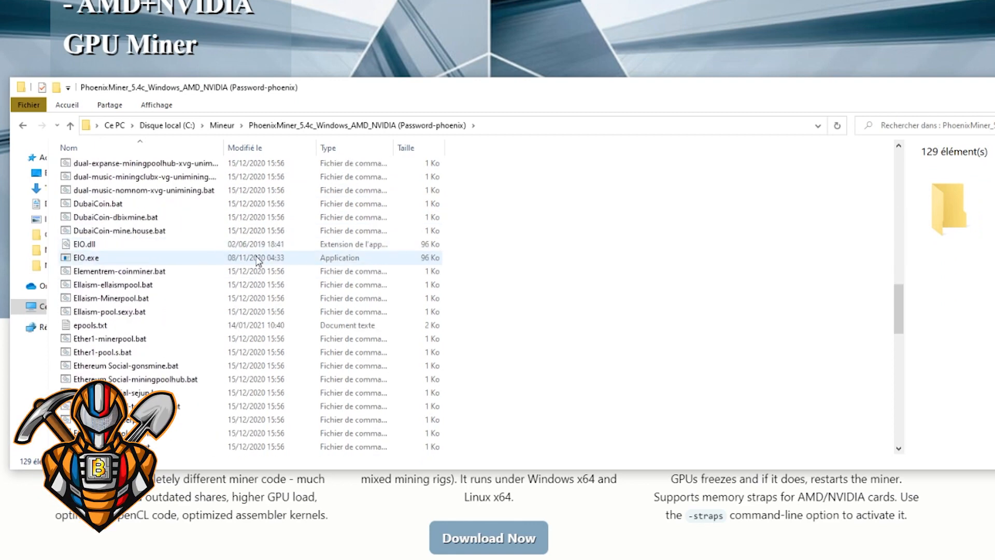
scroll(258, 260, "down", 16)
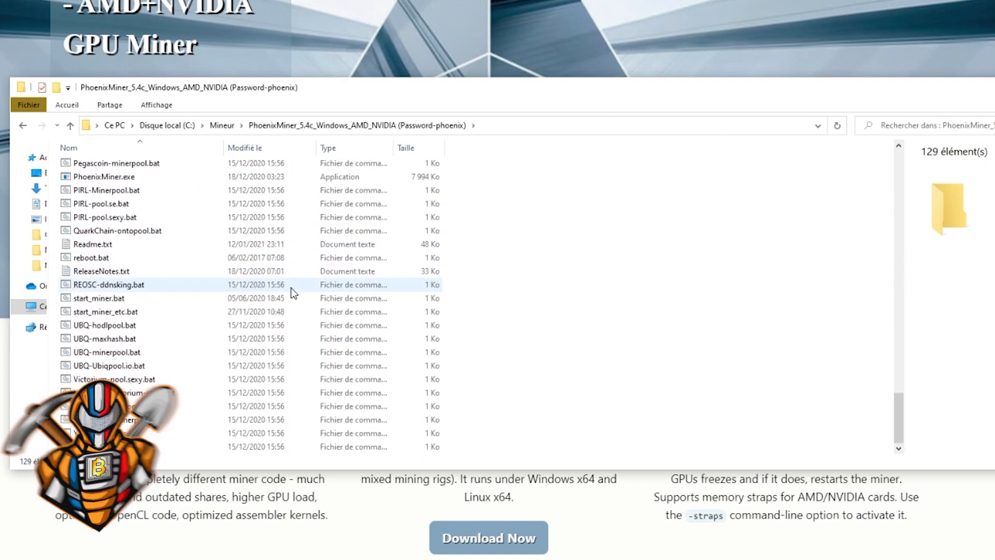
scroll(291, 293, "up", 20)
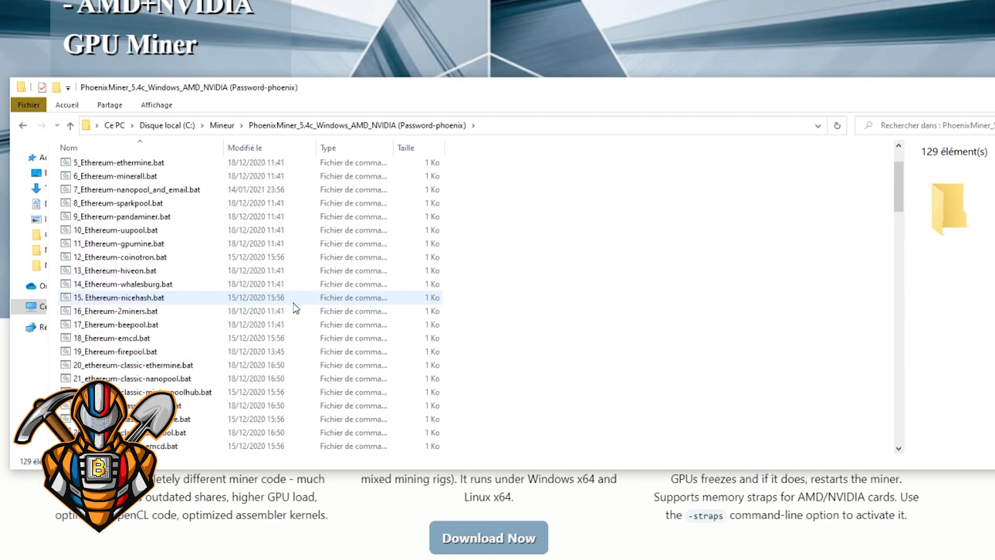
scroll(294, 308, "up", 2)
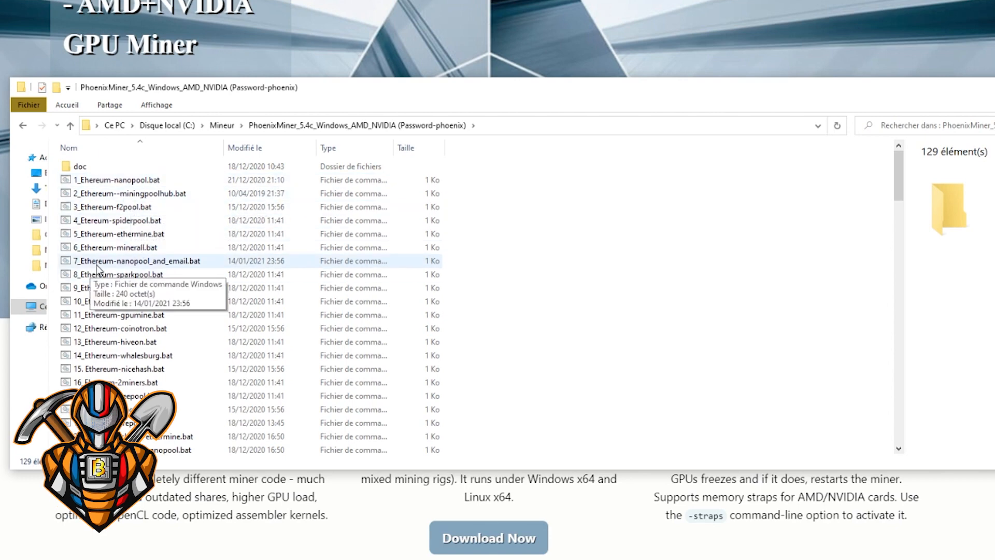
- Open 7_Ethereum-nanopool_and_email.bat for editing in Notepad and bring the start of its command into view
left_click(117, 261)
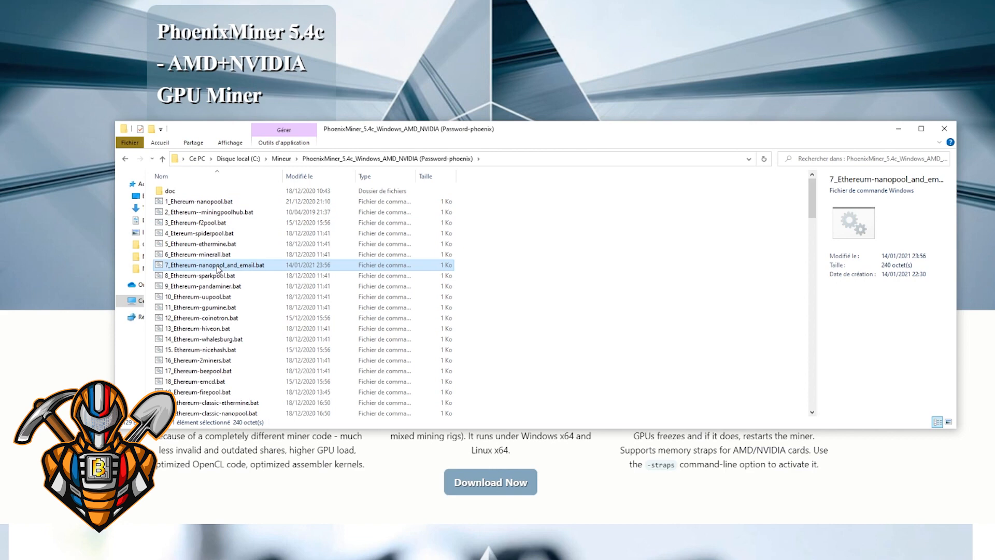
right_click(217, 268)
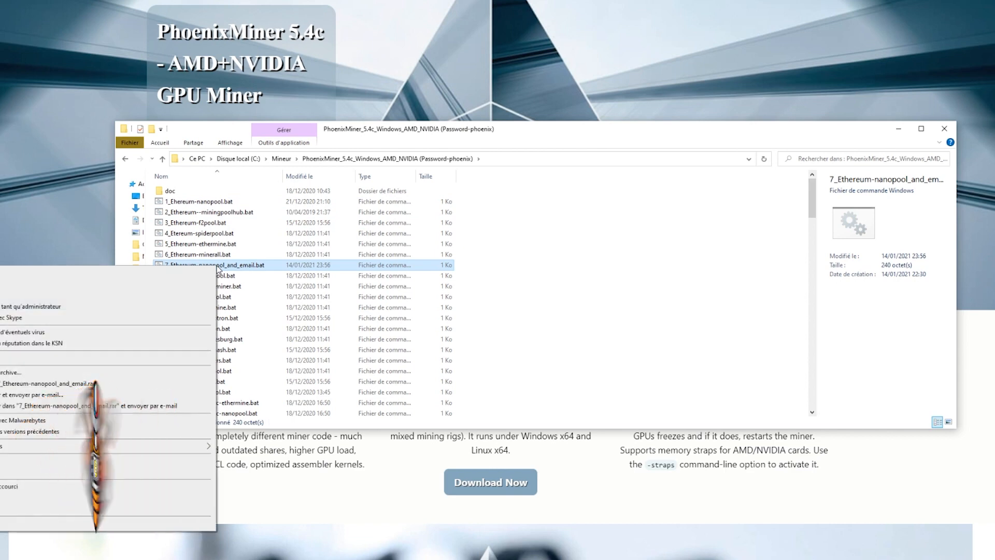
left_click(66, 289)
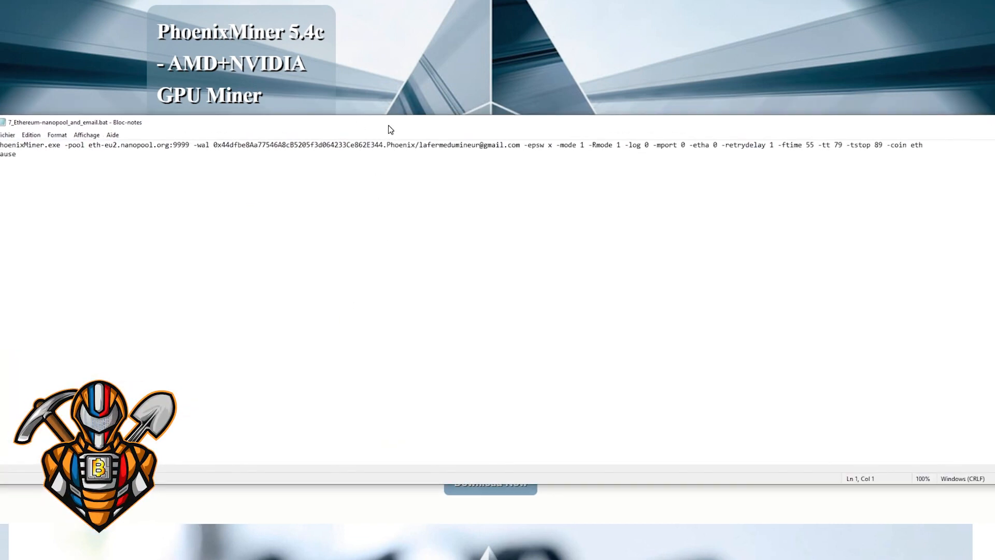
left_click_drag(388, 126, 410, 132)
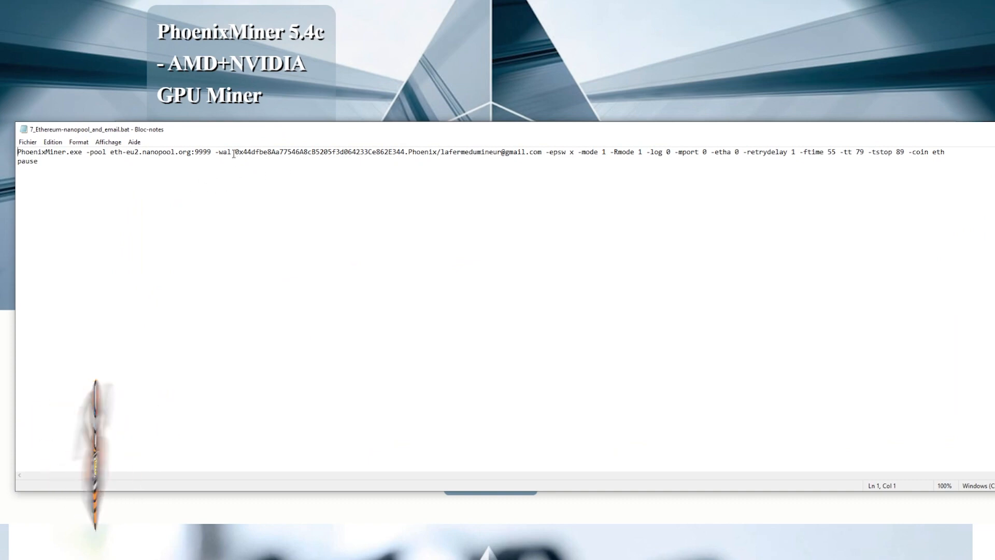
- Replace the wallet address after -wal in the batch command with the miner's own Ethereum wallet address
left_click_drag(234, 152, 406, 157)
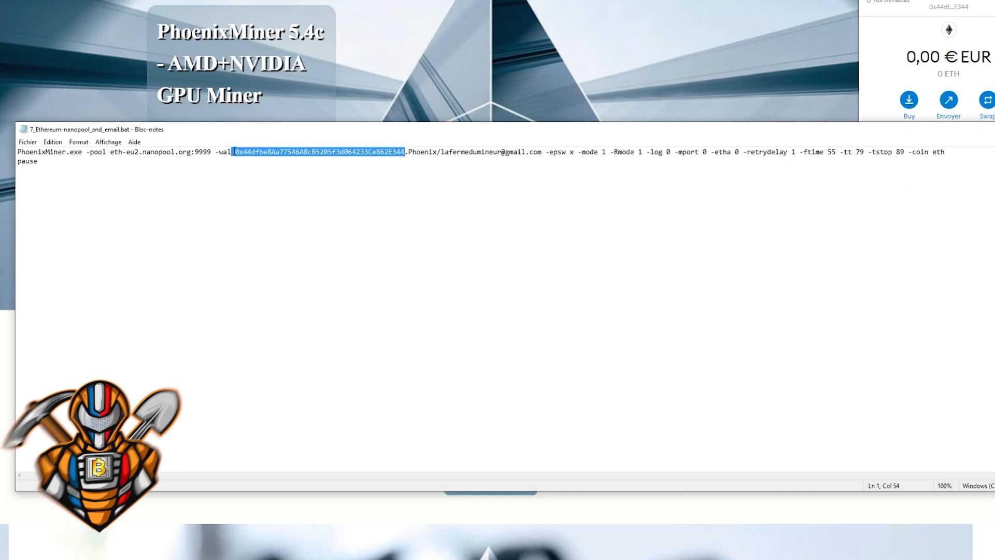
left_click(238, 153)
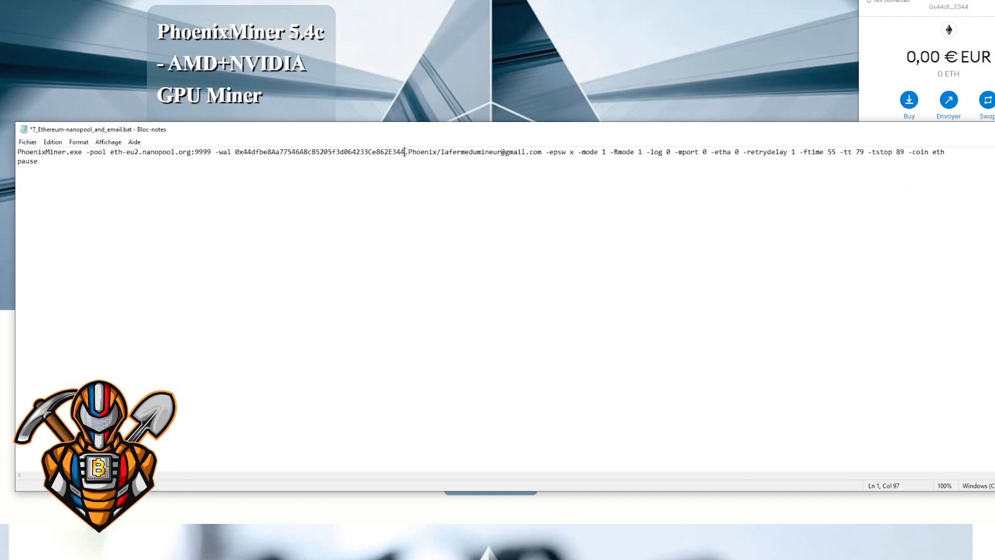
- Examine the notification e-mail address and the remaining miner options from -epsw through pause in the batch file
left_click(441, 152)
key("ctrl+shift+End")
left_click(539, 154, "shift")
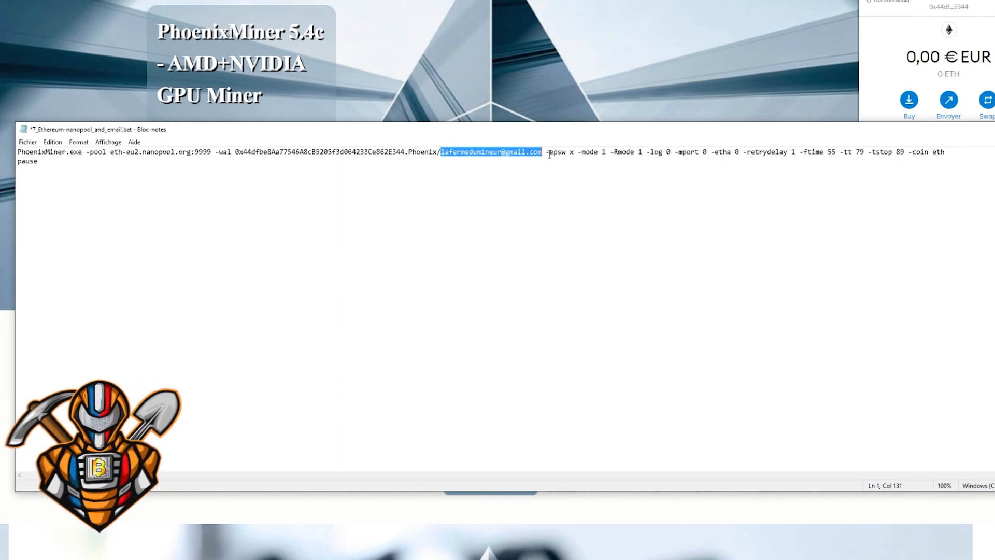
left_click_drag(545, 152, 660, 158)
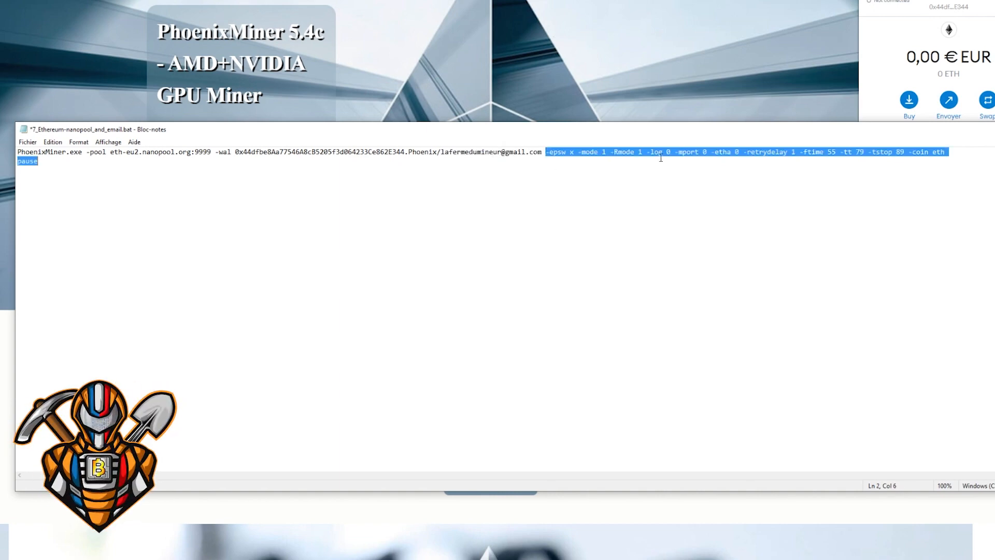
left_click(959, 154)
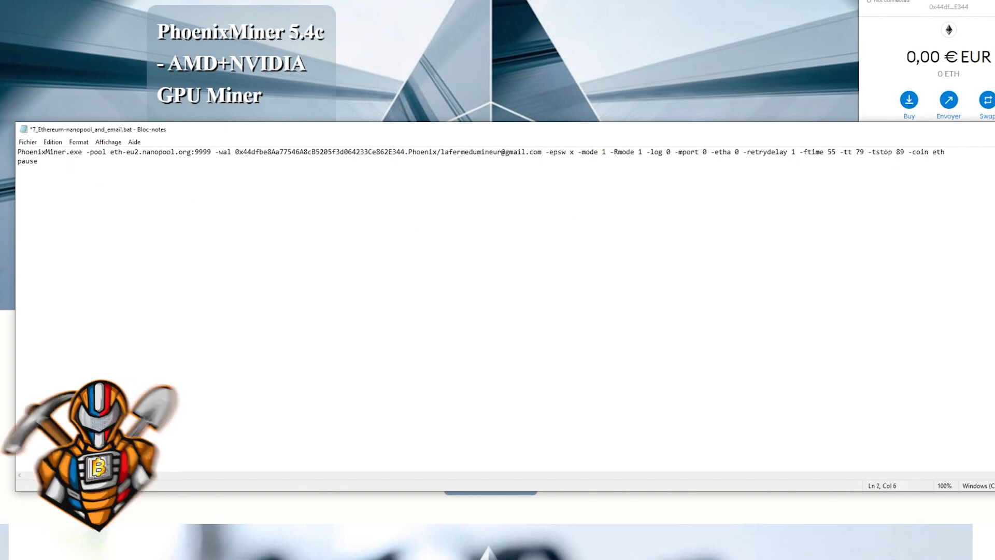
- Save and close the edited batch file, run it to start PhoenixMiner, and move the console window into view
key("alt+F4")
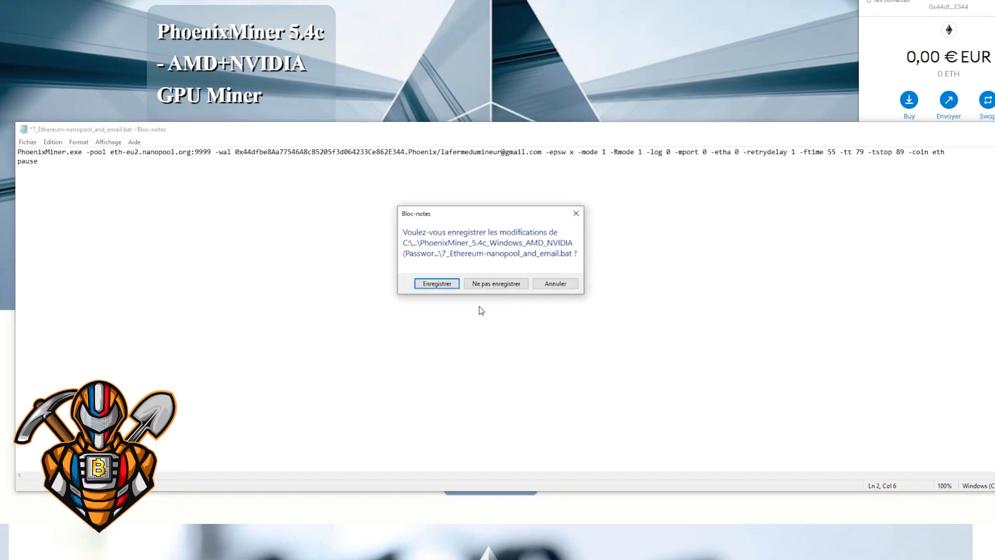
left_click(437, 284)
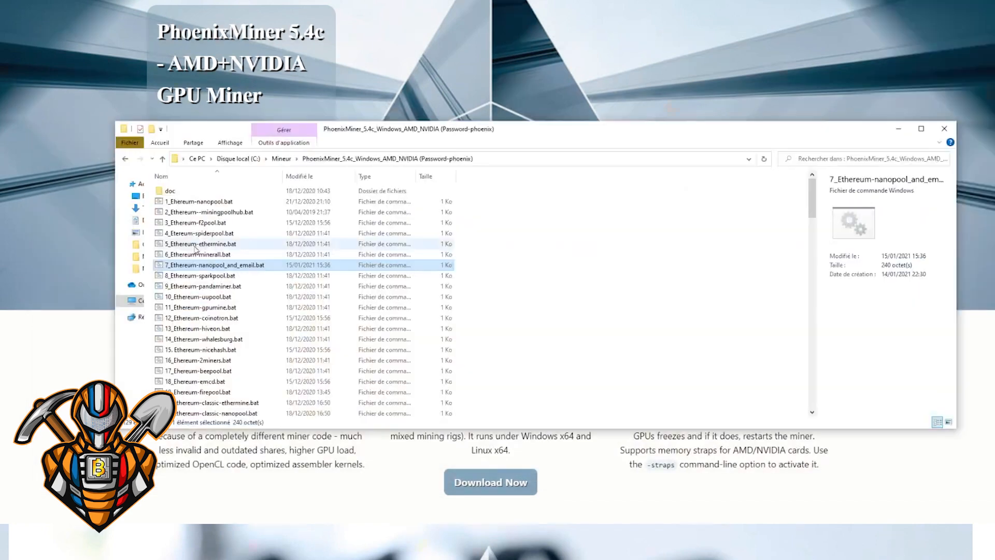
double_click(209, 266)
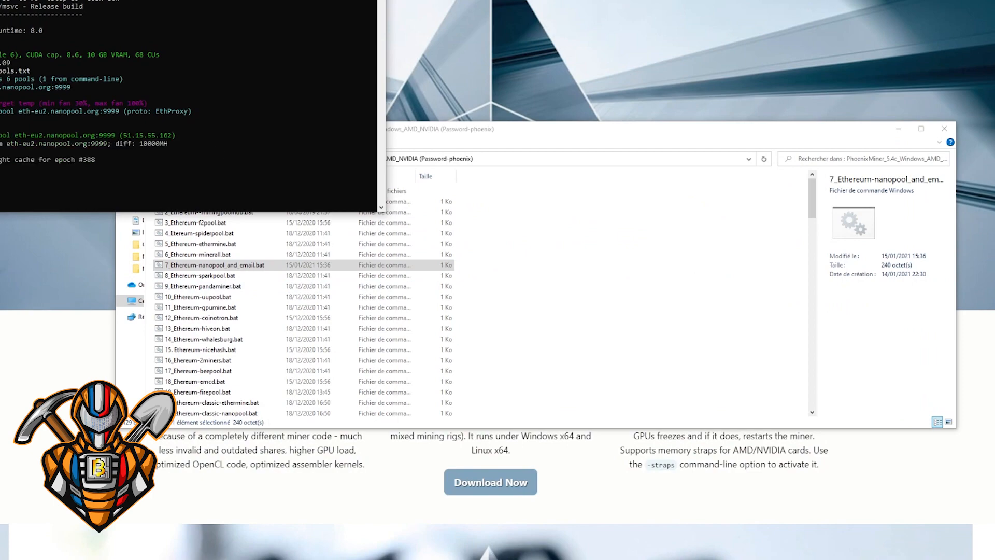
left_click_drag(140, 1, 508, 51)
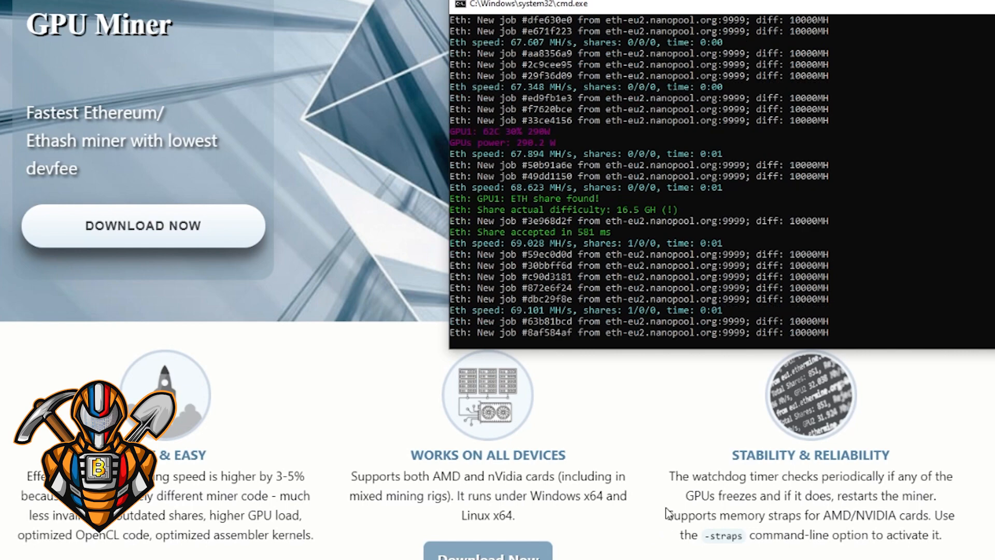
left_click_drag(832, 2, 660, 24)
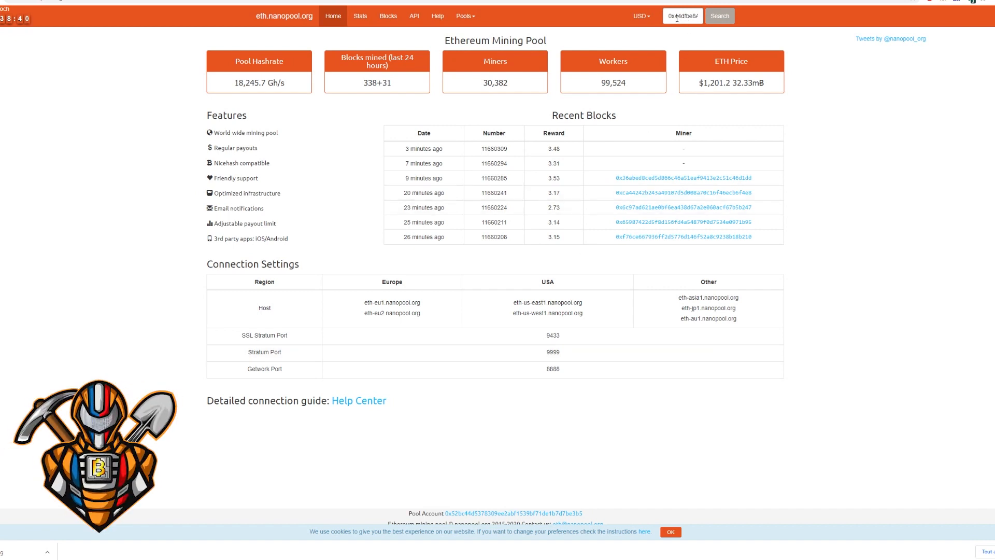
- Look up the wallet address on eth.nanopool.org and examine the account's minimum payout notice and average hashrate
mouse_move(707, 85)
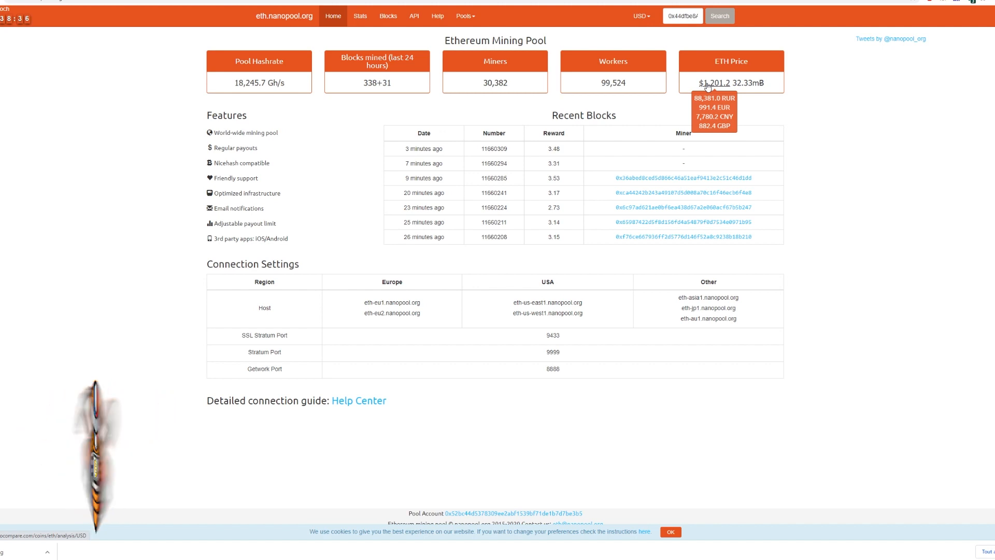
left_click(720, 22)
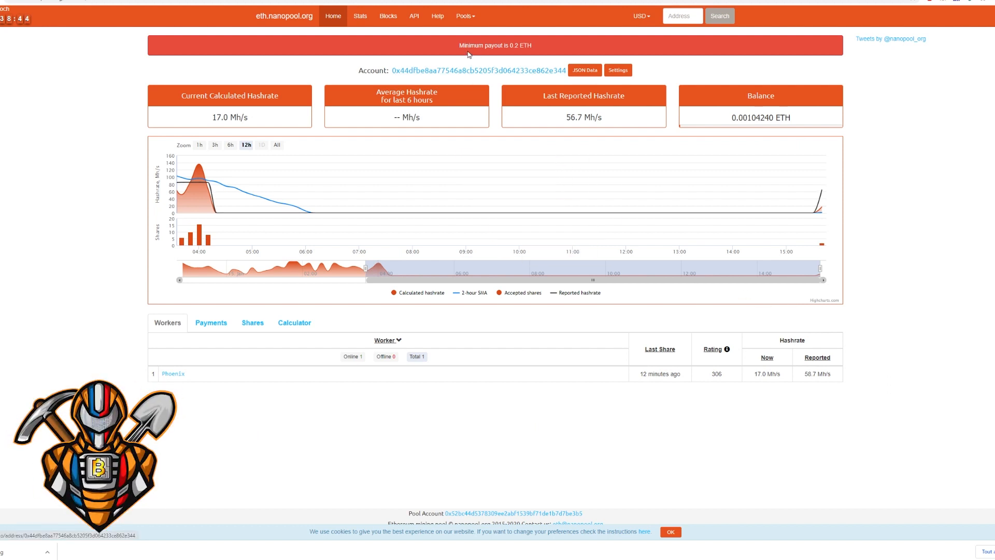
left_click(537, 51)
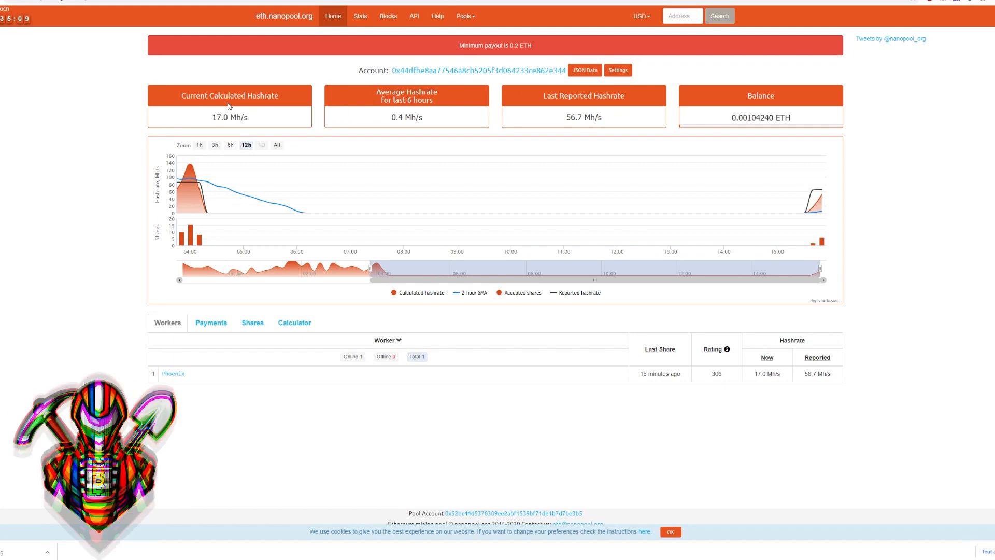
mouse_move(403, 120)
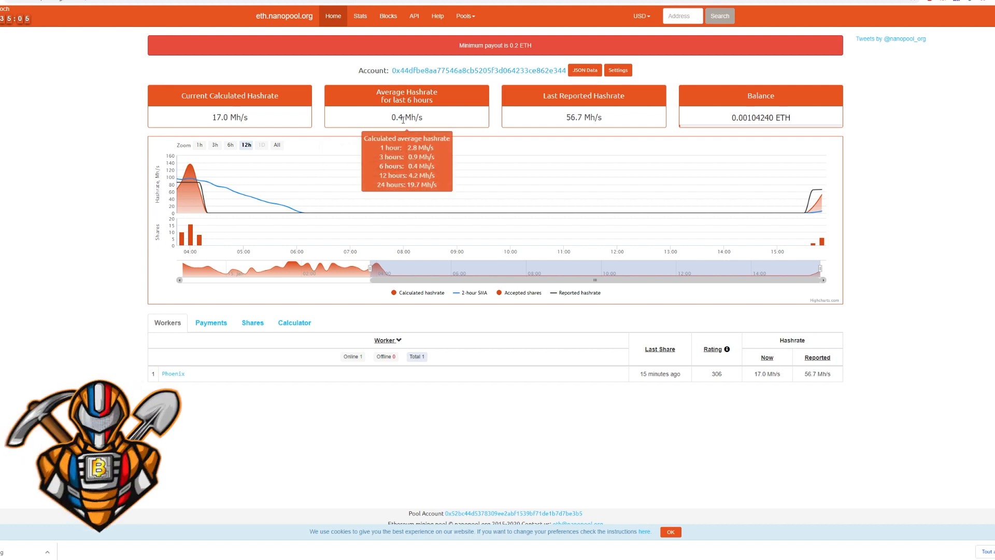
- Open the Nanopool account settings, enter the account's password e-mail, set the minimum payout to 0.05, and apply the changes
mouse_move(763, 122)
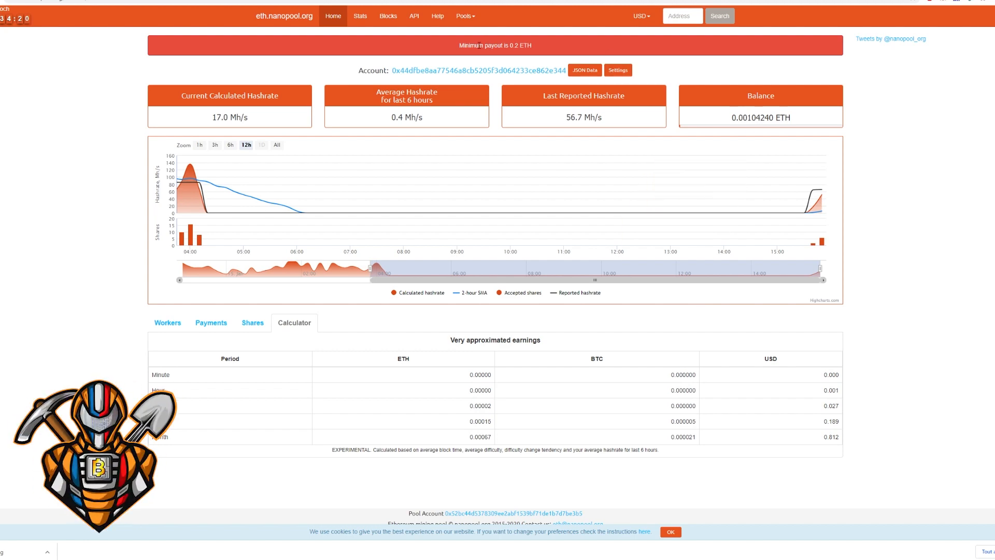
left_click(620, 71)
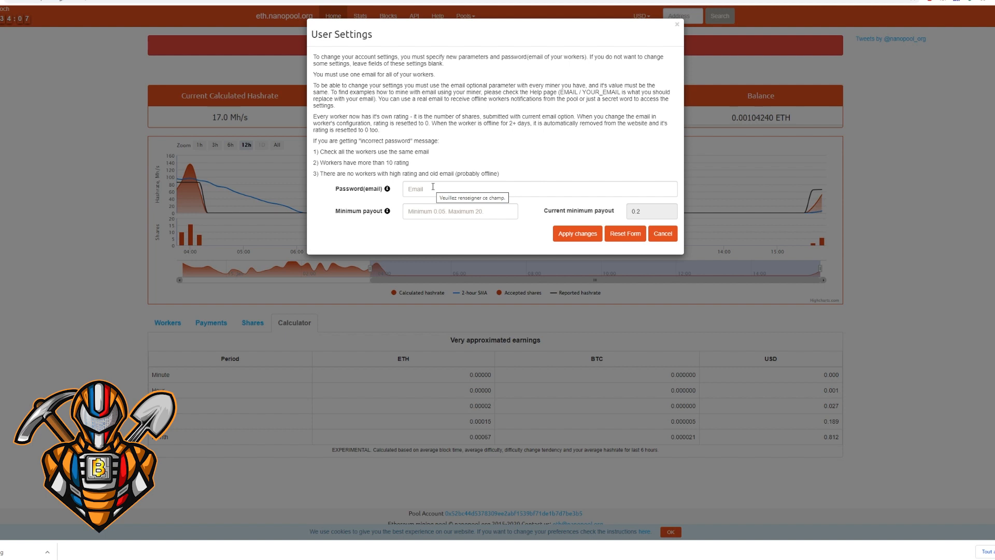
left_click(458, 212)
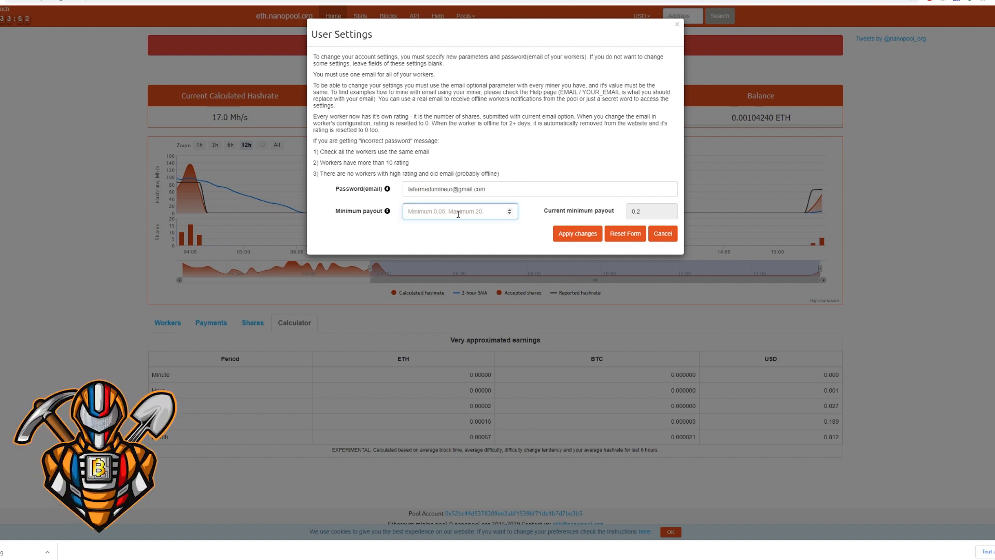
type("0.05")
left_click(572, 234)
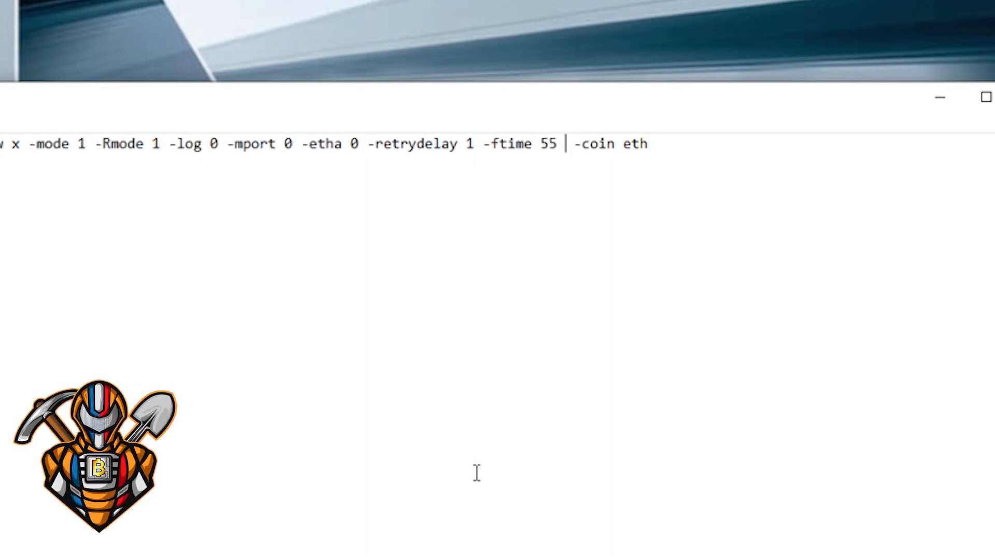
- In the batch file, add the temperature limit option -ttli 80 between -ftime 55 and -coin eth
type("-ttli")
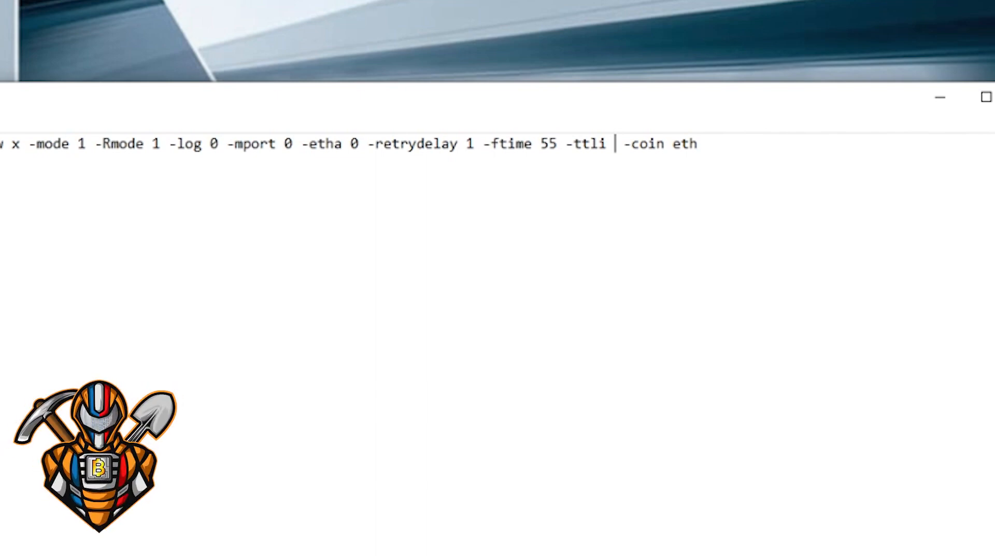
type("80")
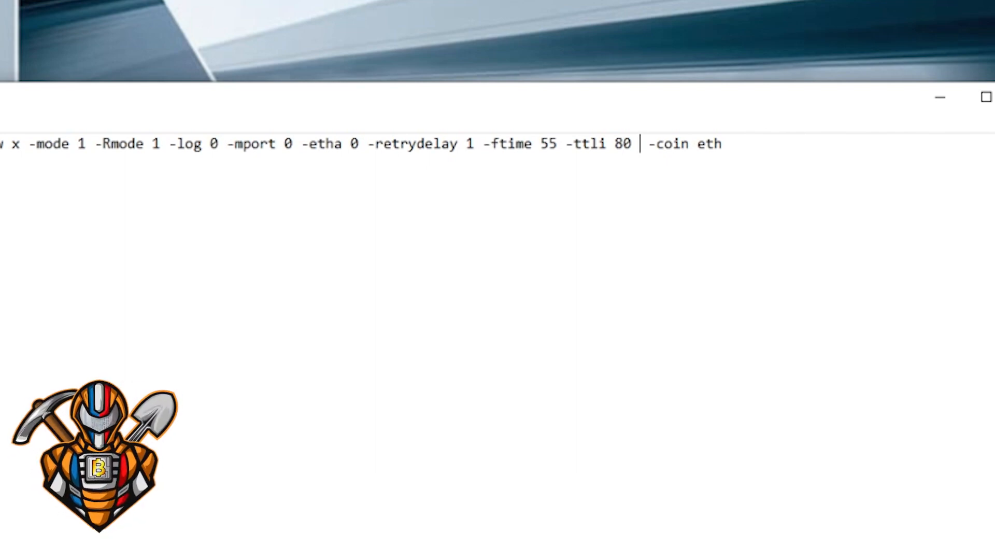
key("BackSpace")
type(",")
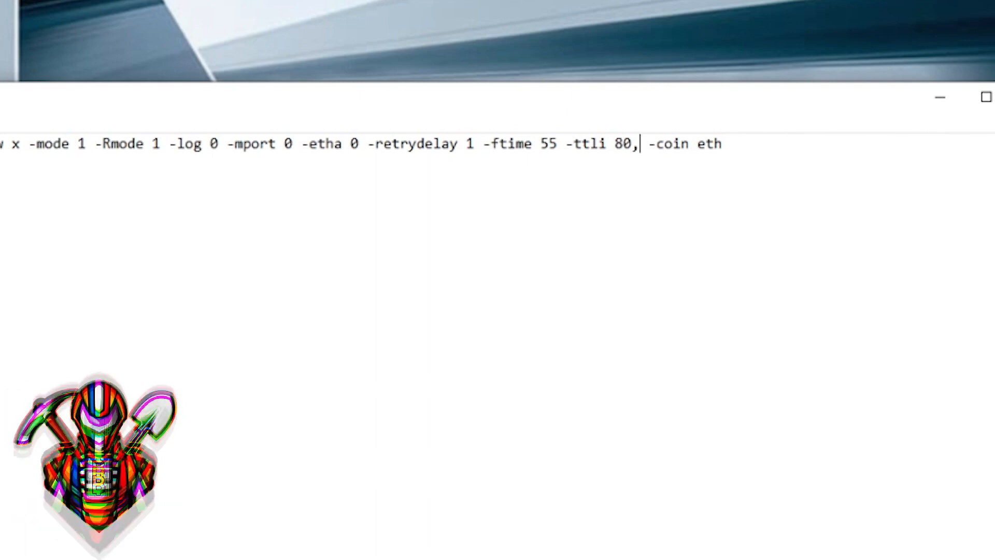
type("75")
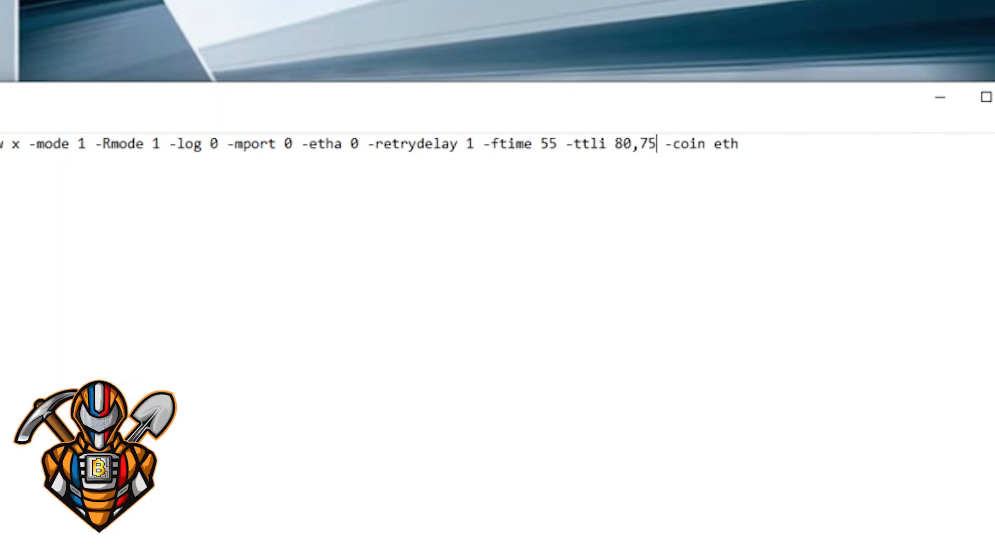
type(",")
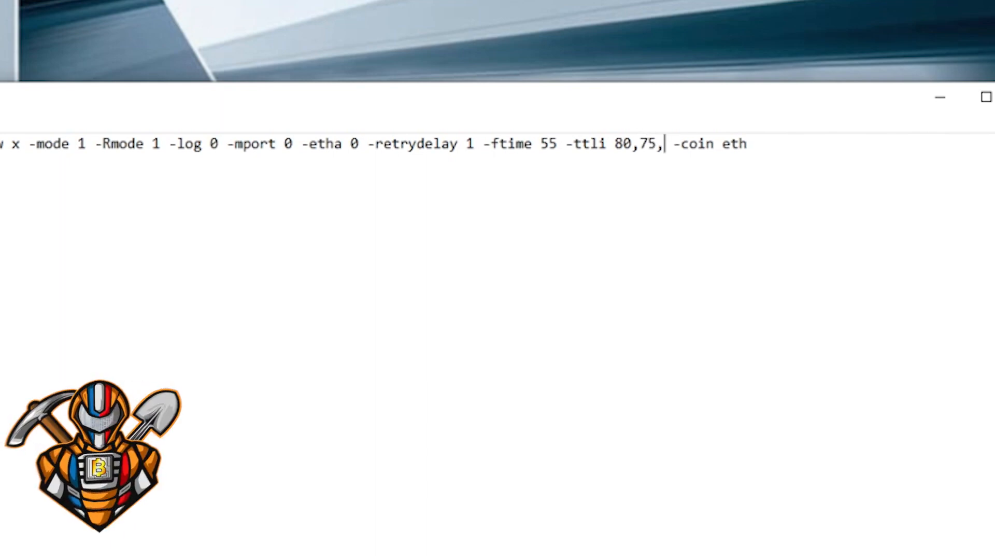
type("75,75")
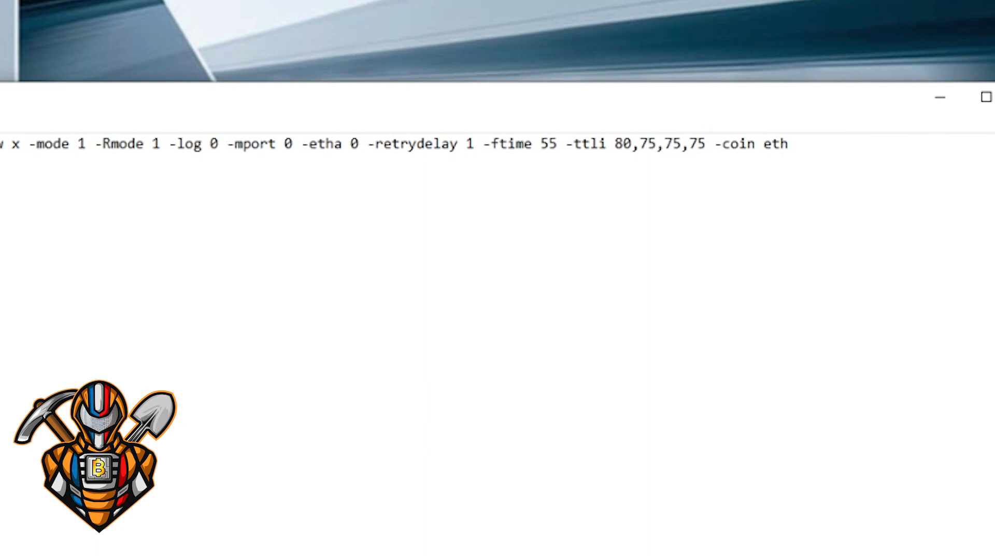
key("BackSpace")
key("BackSpace")
key("BackSpace")
key("BackSpace")
key("BackSpace")
key("BackSpace")
key("BackSpace")
key("BackSpace")
key("BackSpace")
- Add the options -tmax 90 and -li 80 after -ttli 80 in the miner command
type("-tmax 90")
key("Right")
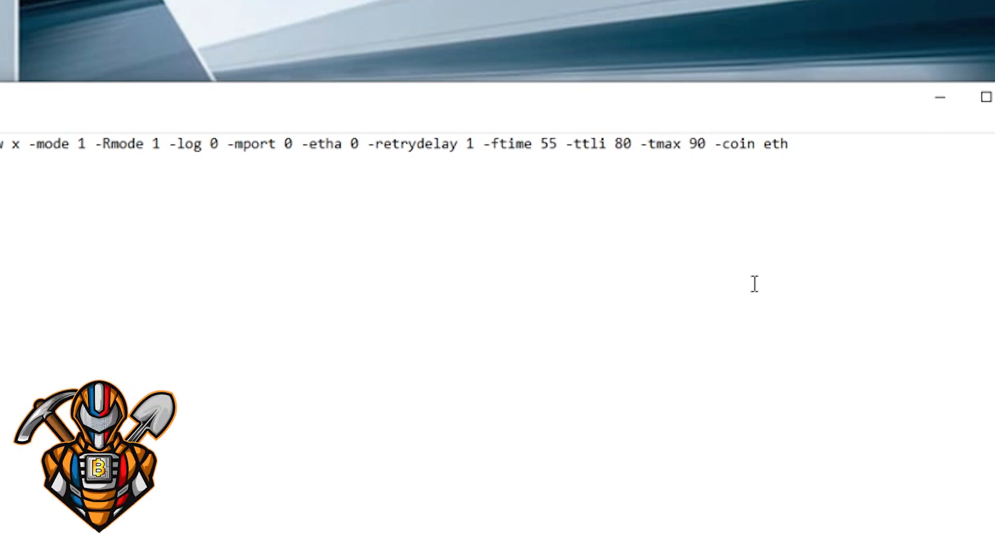
type("-")
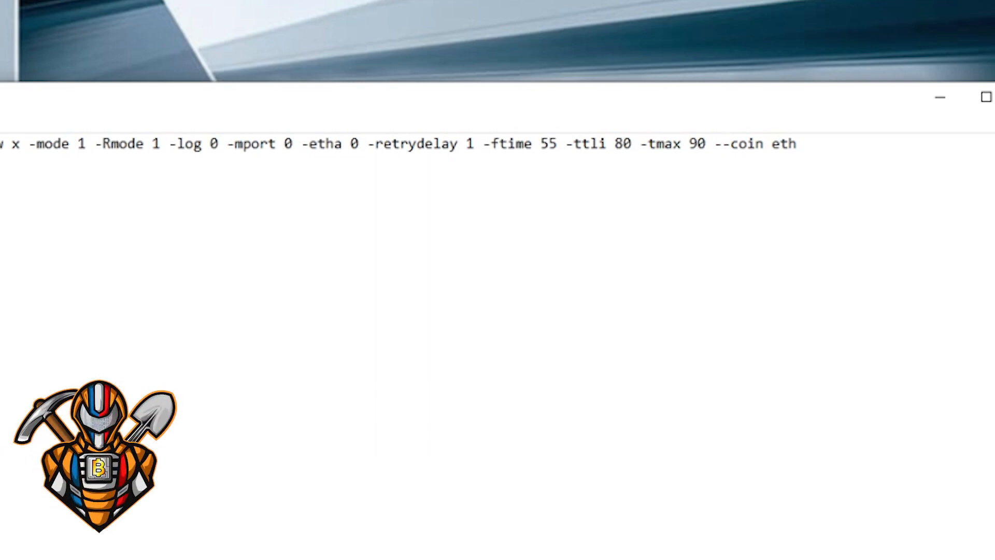
type("li")
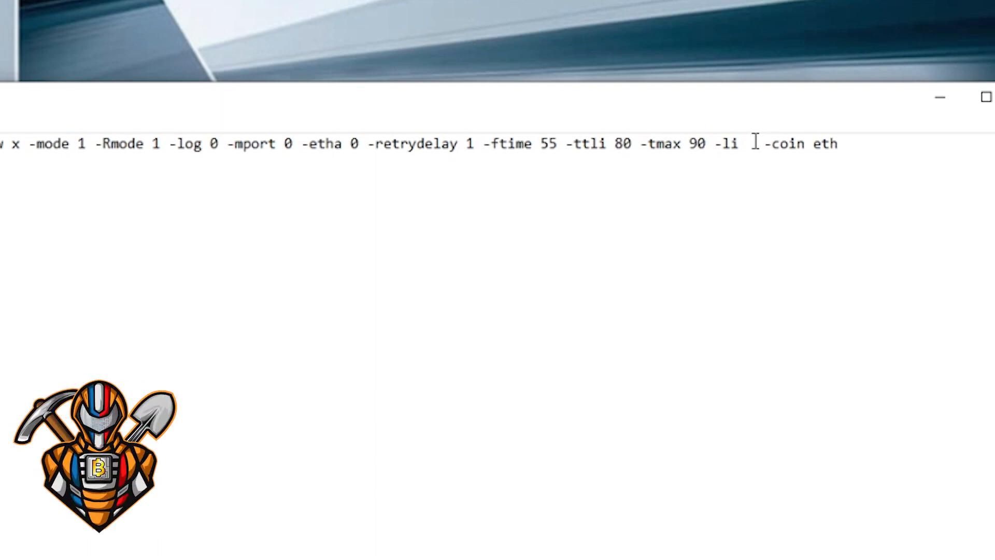
key("Left")
type("50")
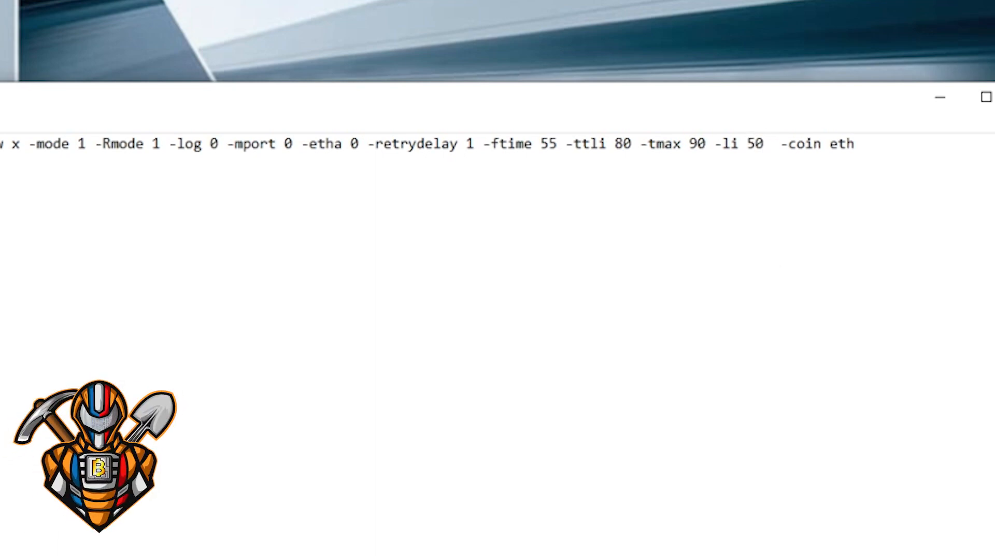
key("BackSpace")
key("BackSpace")
type("80")
type("-")
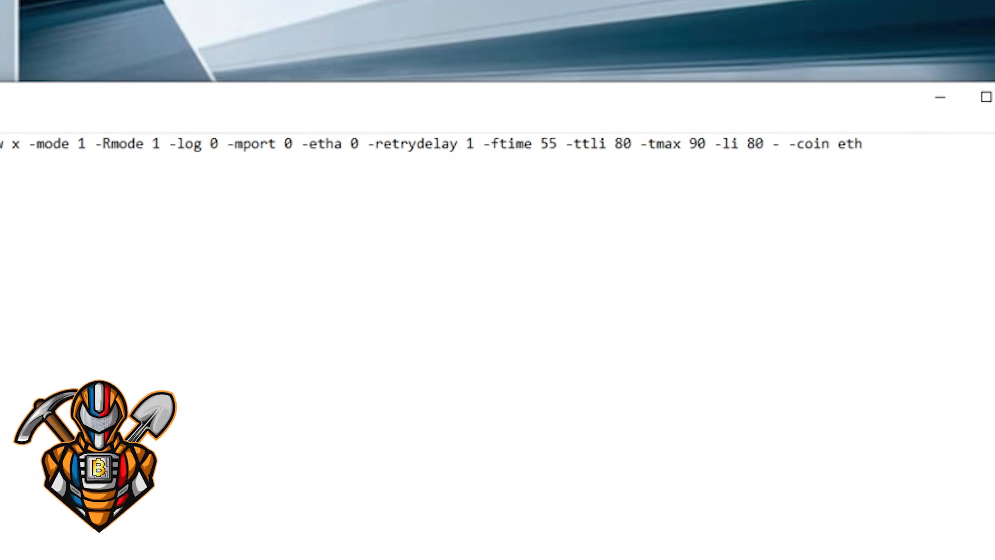
type("fanm")
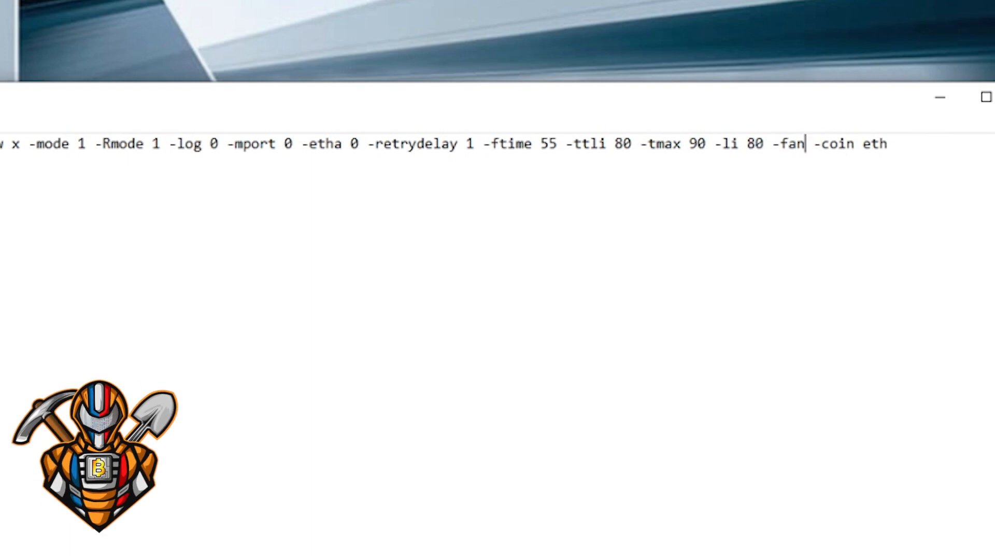
type("ax")
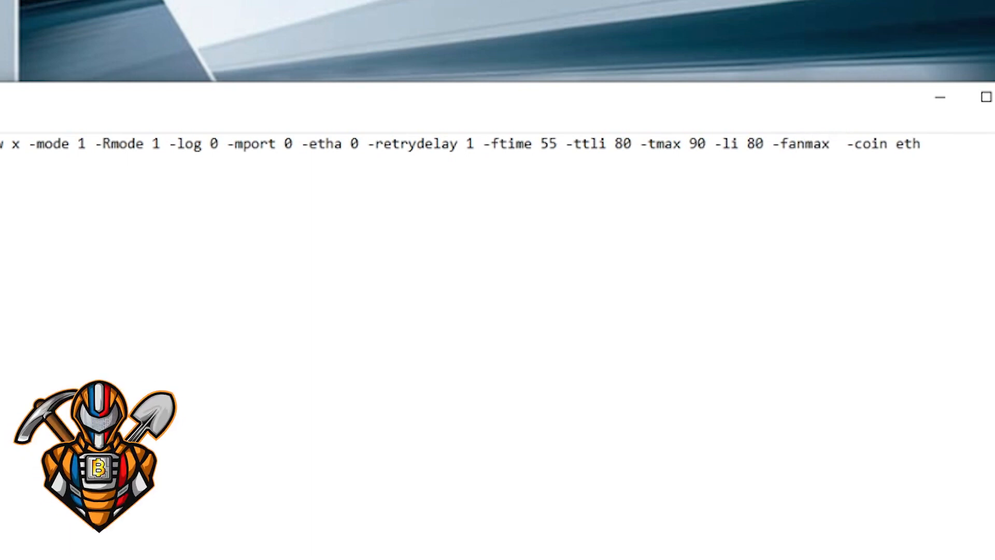
key("BackSpace")
key("BackSpace")
key("BackSpace")
key("BackSpace")
key("BackSpace")
key("BackSpace")
key("BackSpace")
key("BackSpace")
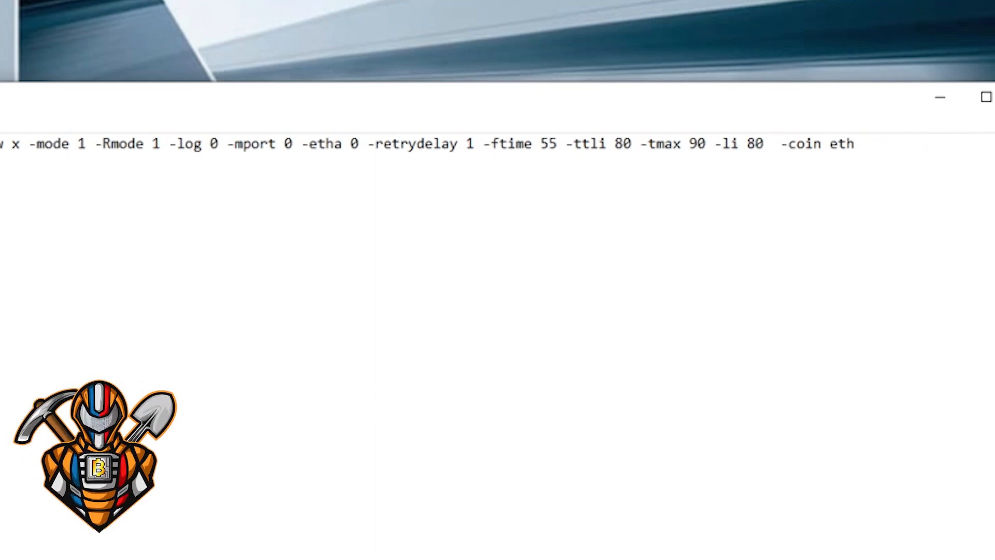
type("-")
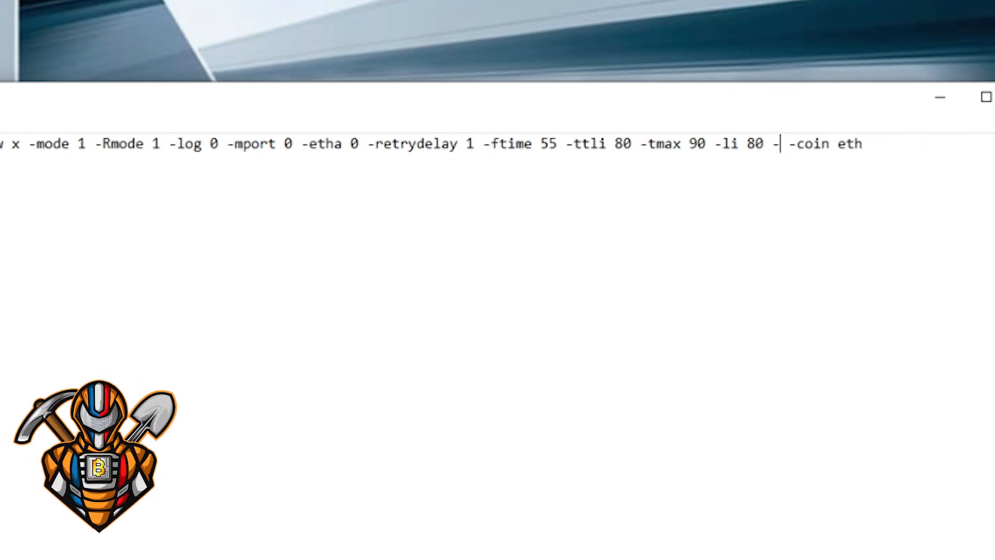
type("powlim")
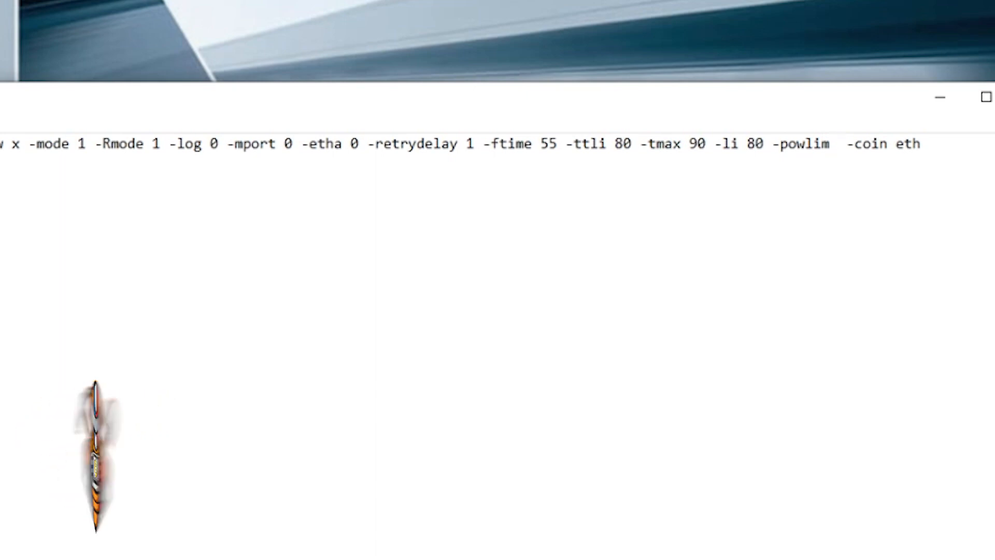
key("BackSpace")
key("BackSpace")
key("BackSpace")
key("BackSpace")
key("BackSpace")
key("BackSpace")
key("BackSpace")
key("BackSpace")
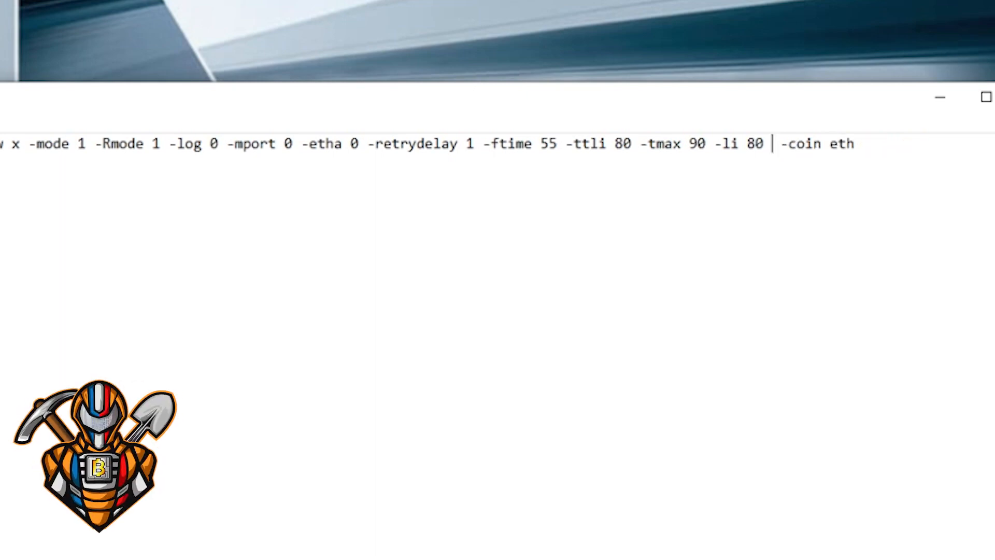
type("-")
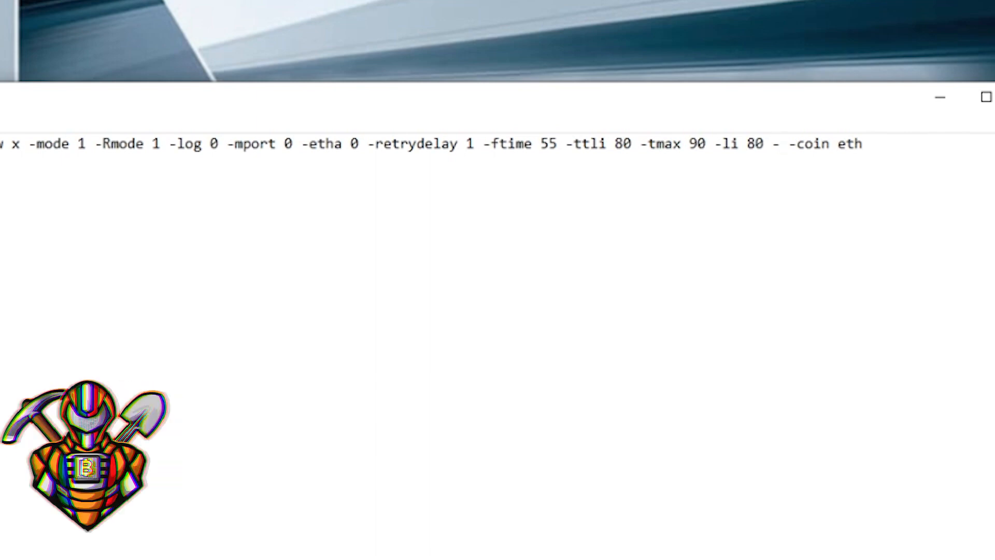
type("mclock")
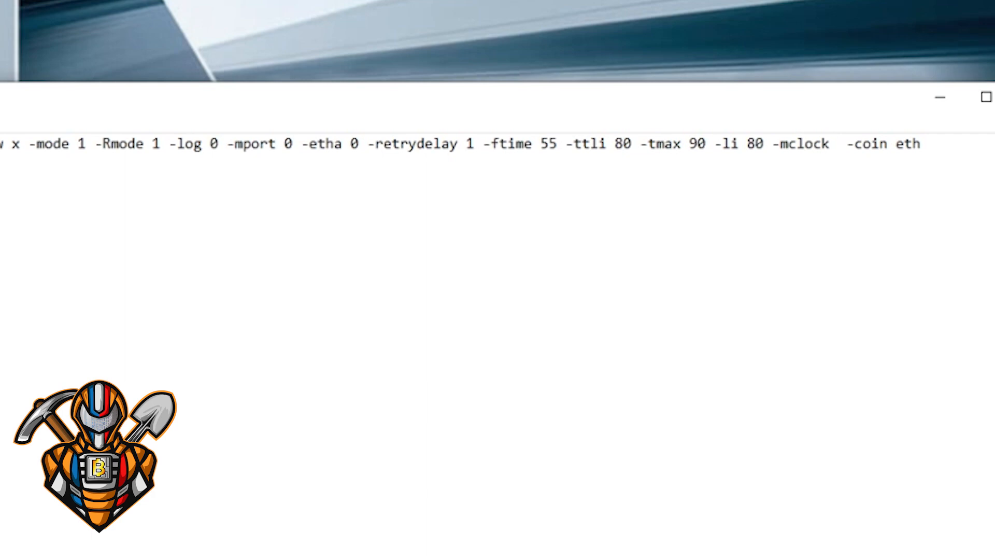
key("BackSpace")
key("BackSpace")
key("BackSpace")
key("BackSpace")
key("BackSpace")
key("BackSpace")
key("BackSpace")
key("BackSpace")
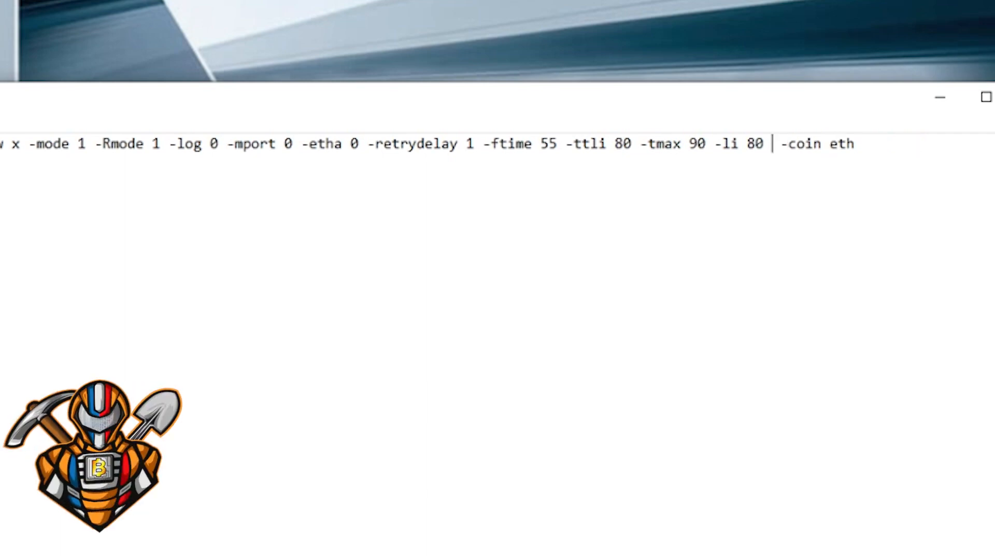
- Add the stop and restart temperature options -tstop 110 and -tstart 80 before -coin eth
type("-t")
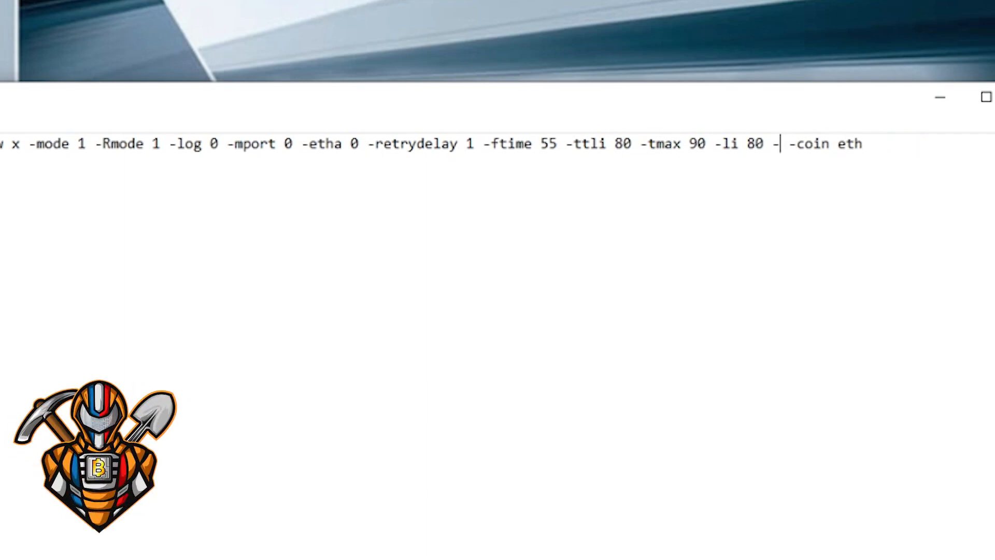
type("stop")
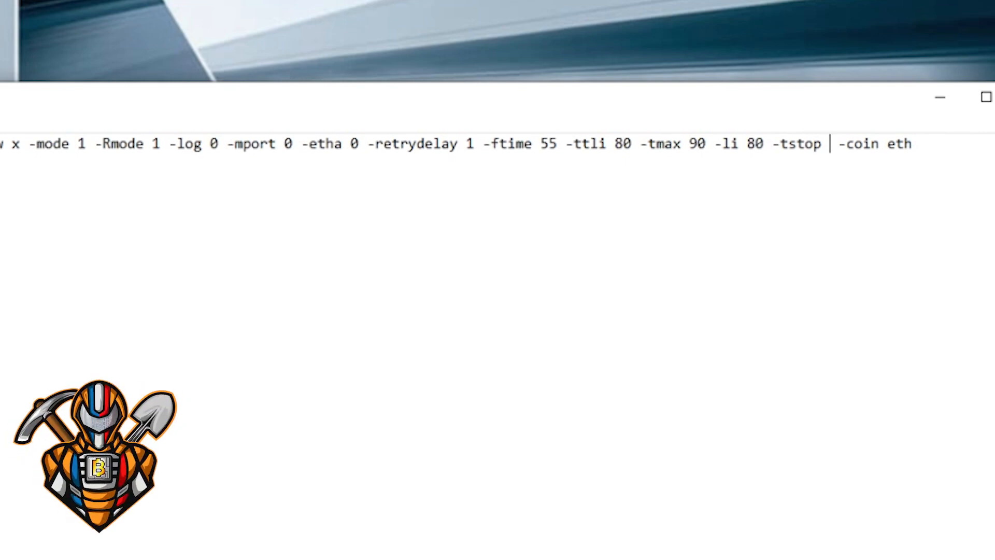
type("110")
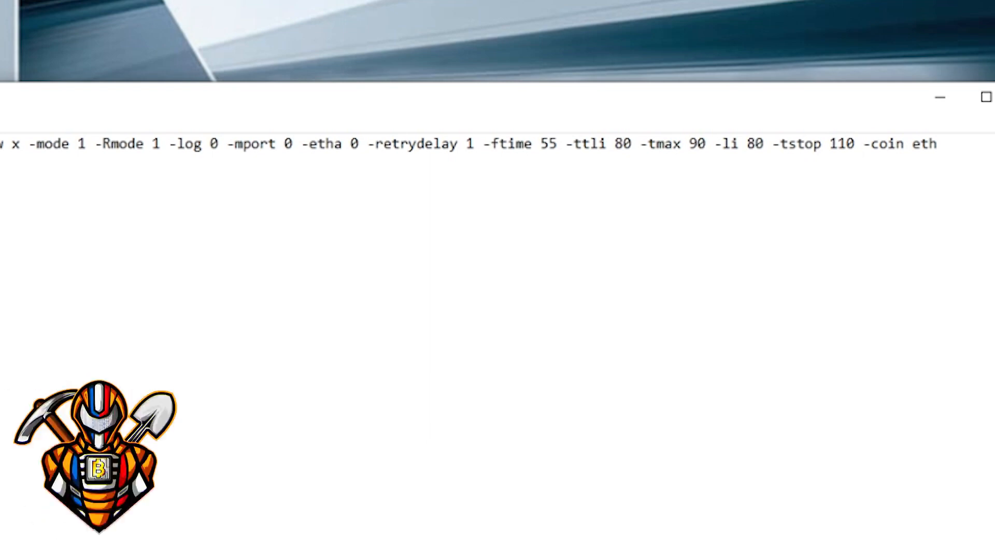
type(" -tstart")
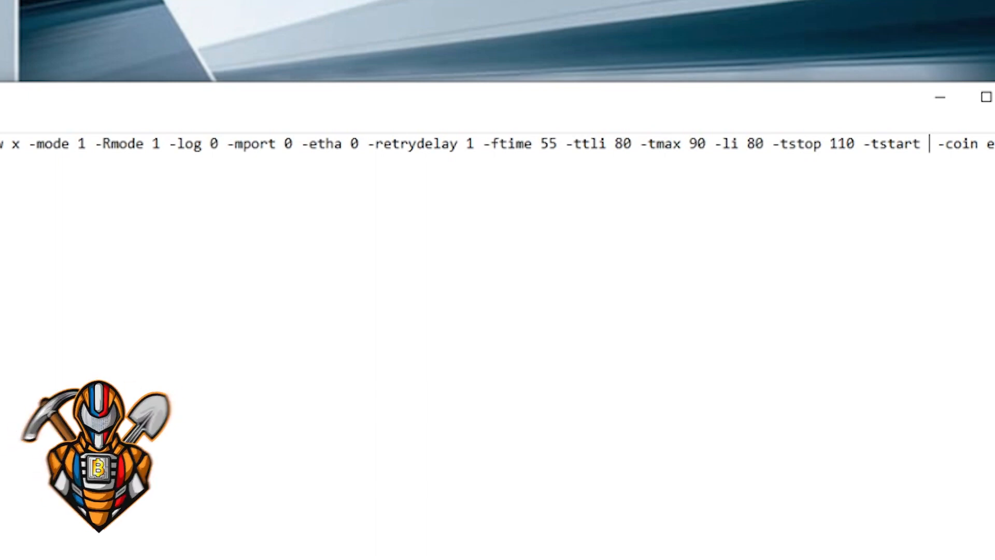
type("80")
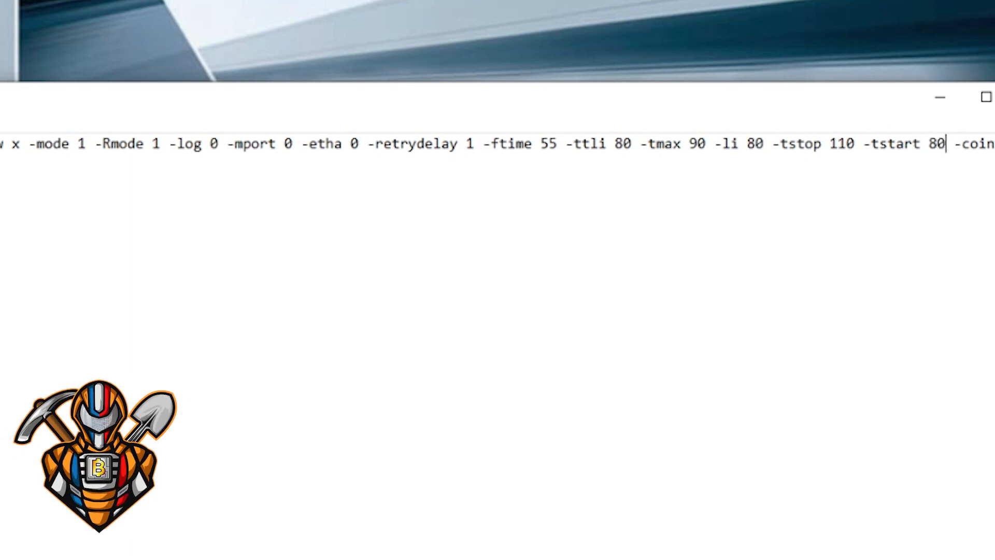